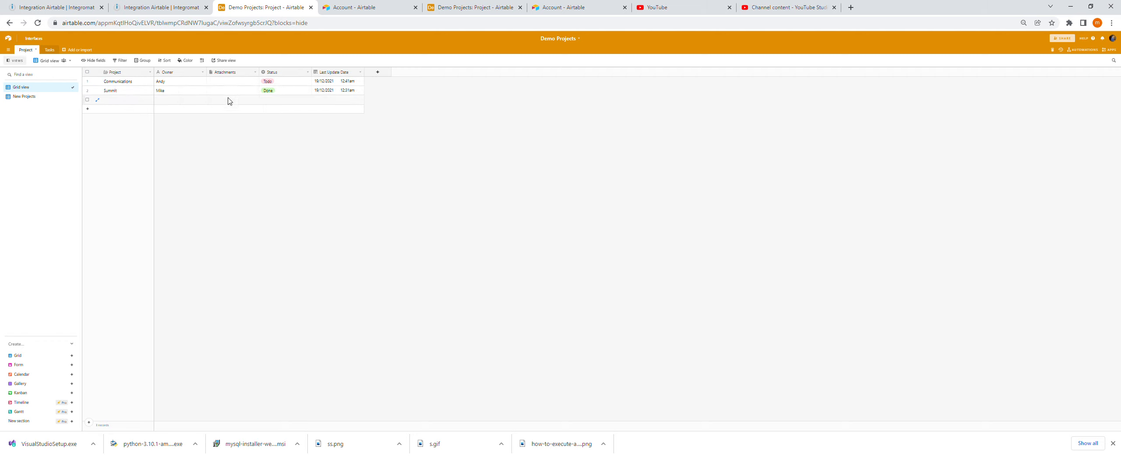
- Review the records in the Tasks table and return to the Project table
click(49, 49)
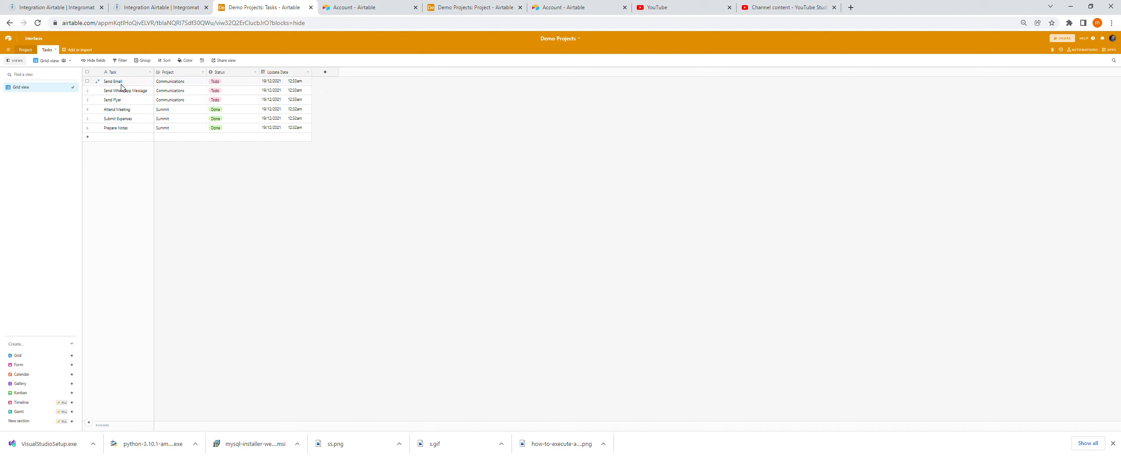
click(28, 50)
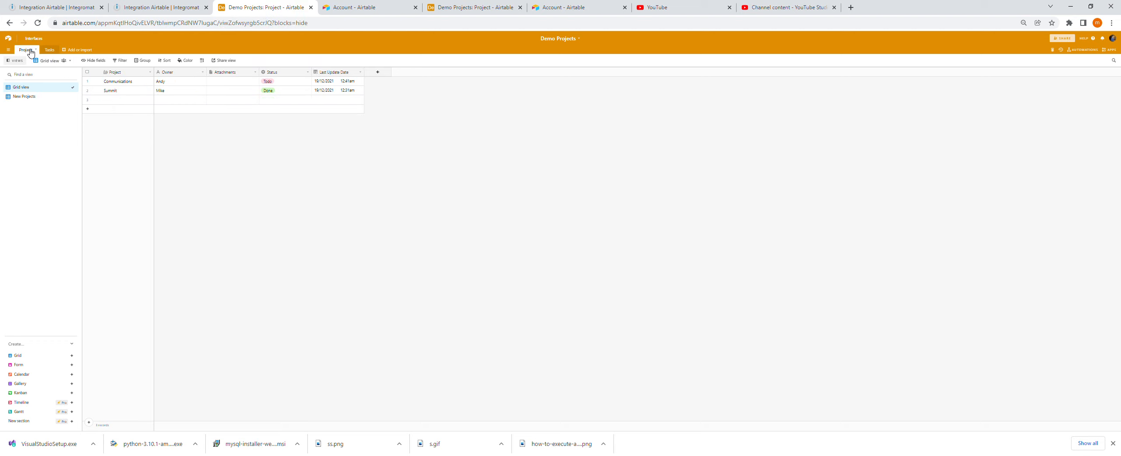
- Try other Status values on the Communications project, set it back to Todo, and check the Tasks table again
click(274, 83)
click(272, 83)
click(272, 119)
click(283, 83)
click(269, 129)
click(284, 83)
click(269, 110)
click(50, 49)
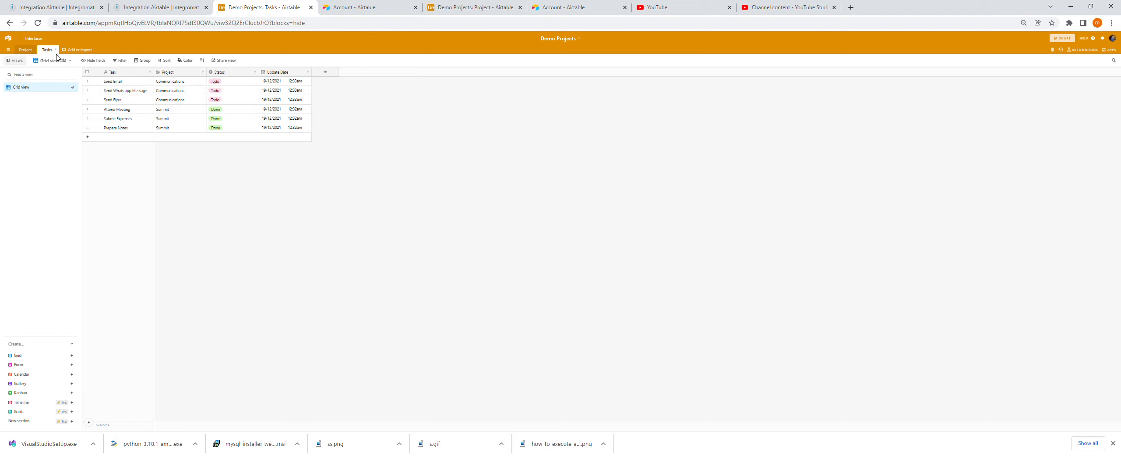
click(35, 51)
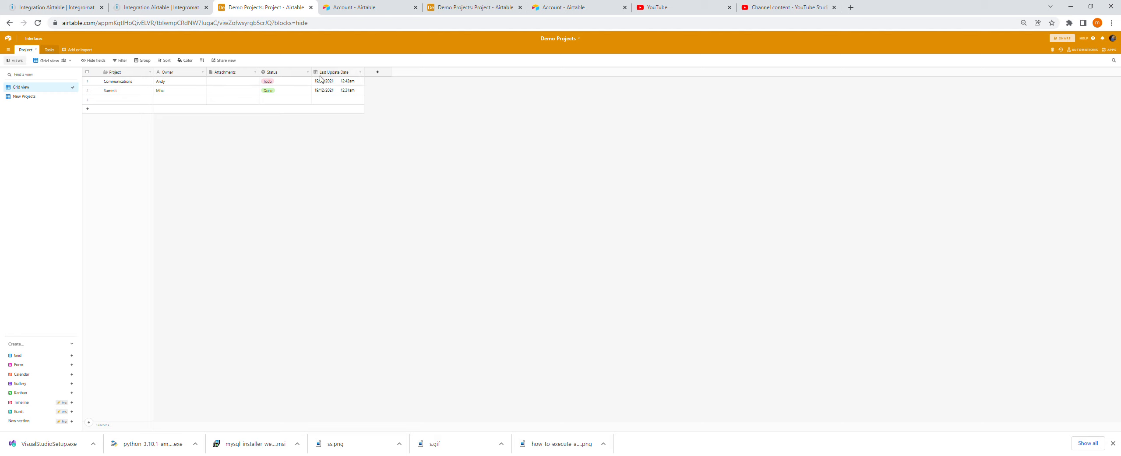
- Search the field types for "last" to look up Last modified time, and cancel without adding a field to the Project table
click(346, 73)
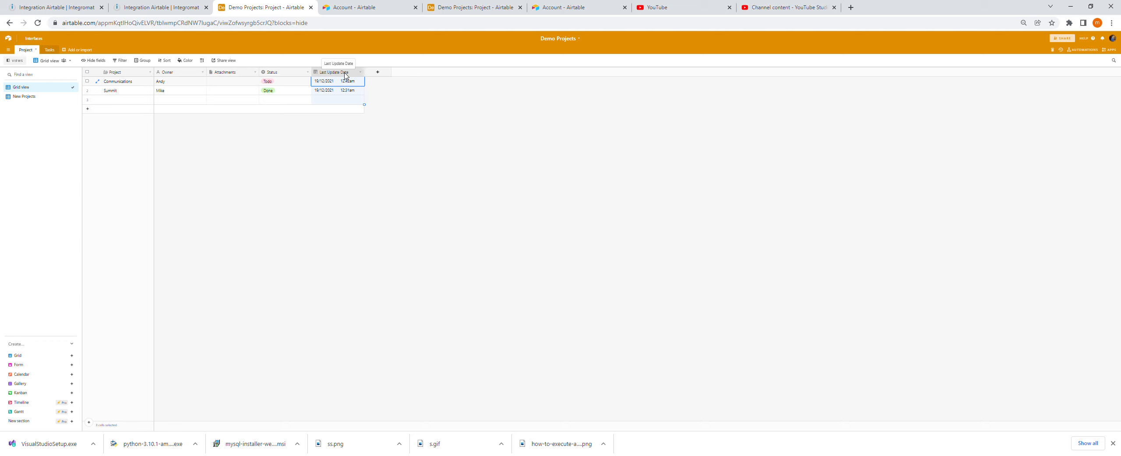
click(377, 72)
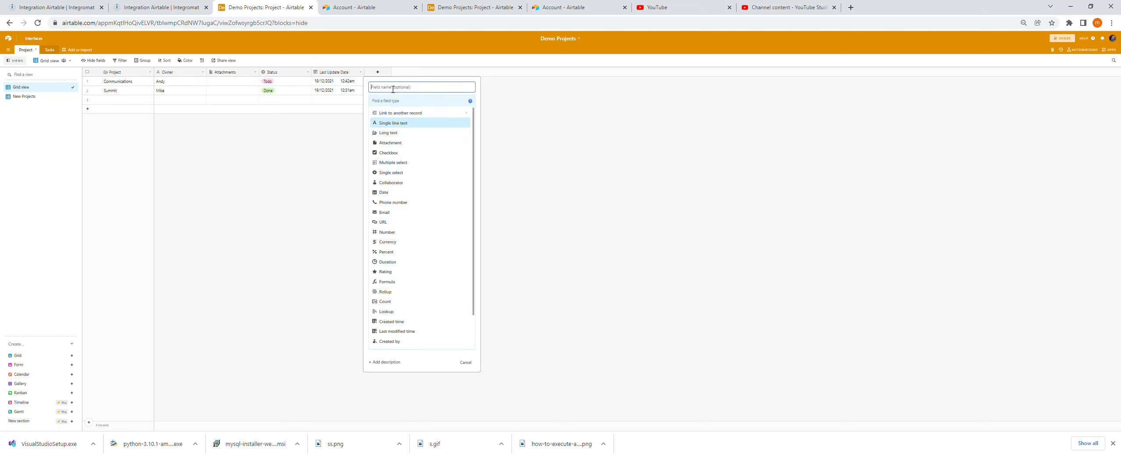
click(392, 102)
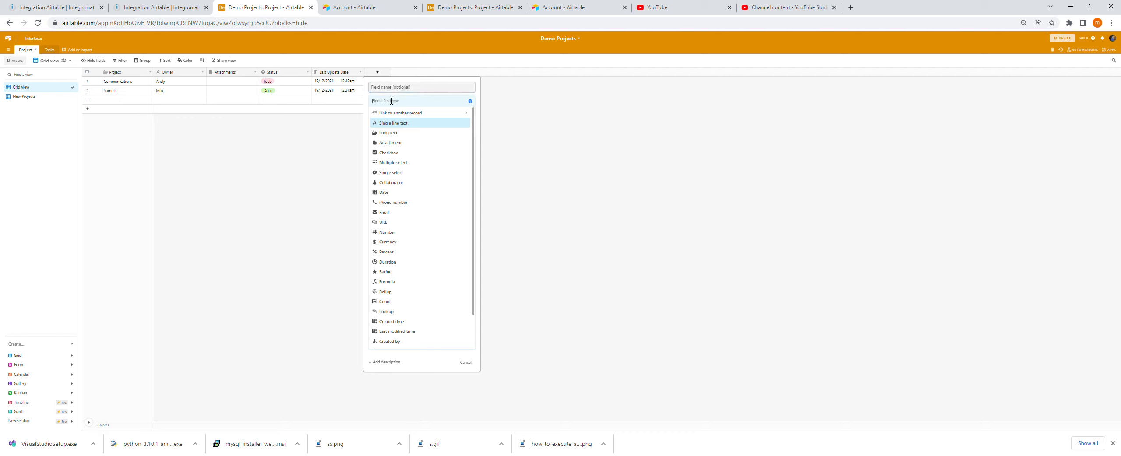
text(last)
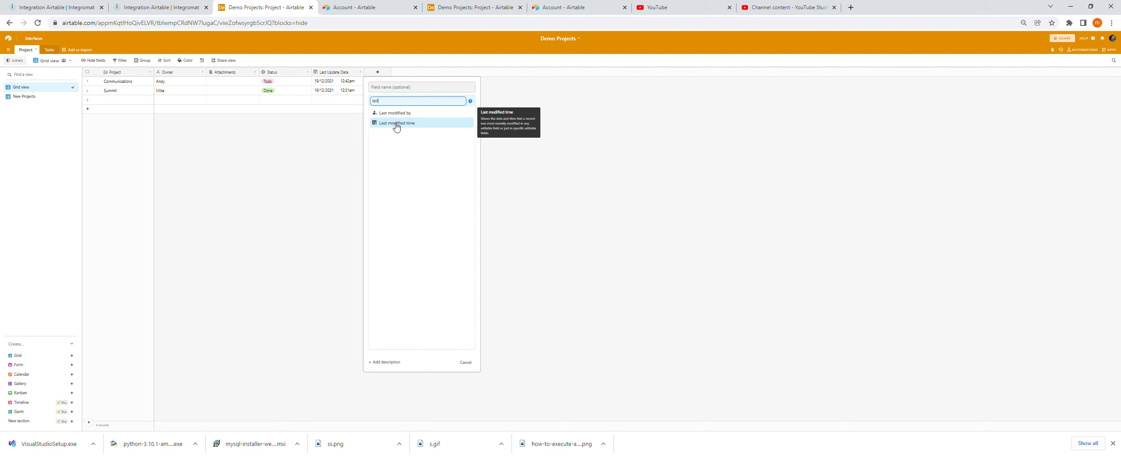
click(466, 362)
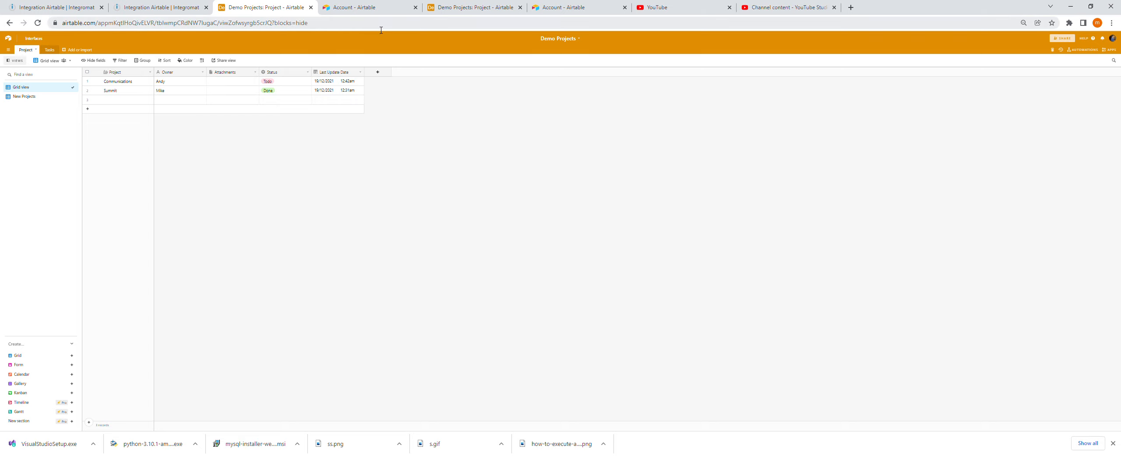
- Switch to Integromat and create a new scenario from the scenarios list
click(168, 9)
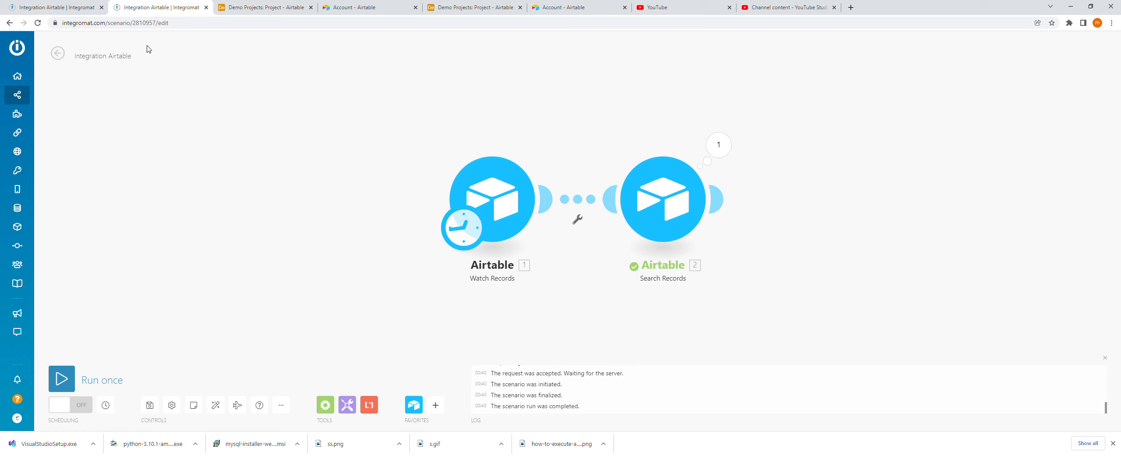
click(46, 96)
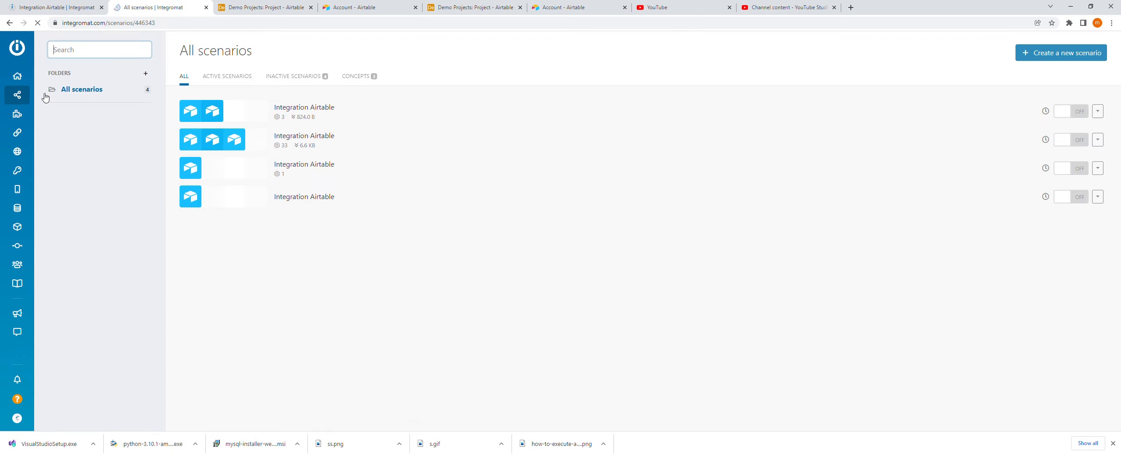
click(1056, 53)
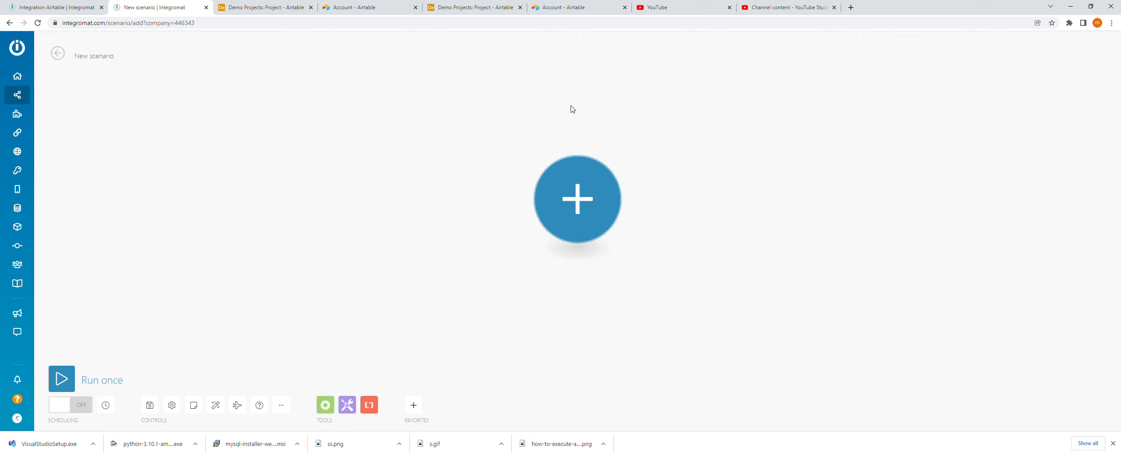
- Add the Airtable Watch Records module as the scenario's first module
click(591, 212)
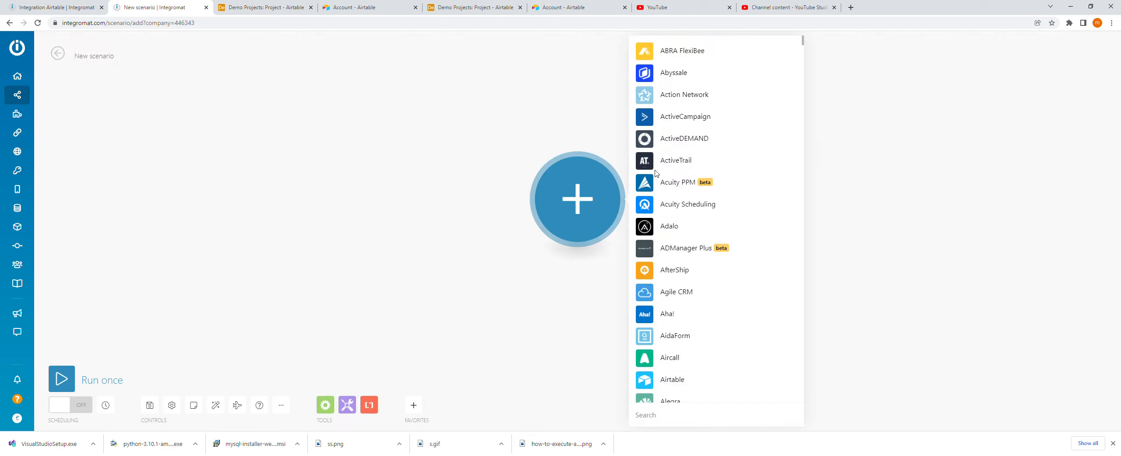
click(275, 5)
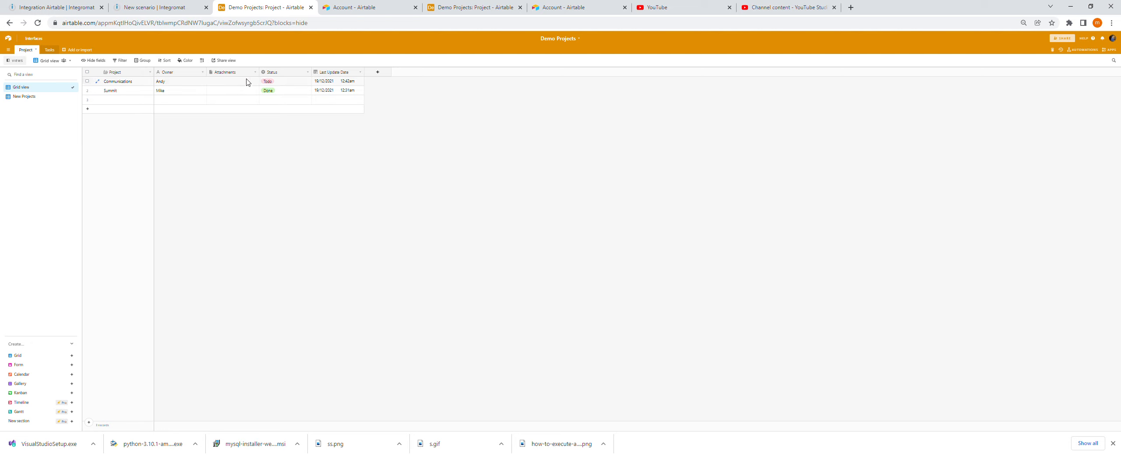
click(169, 7)
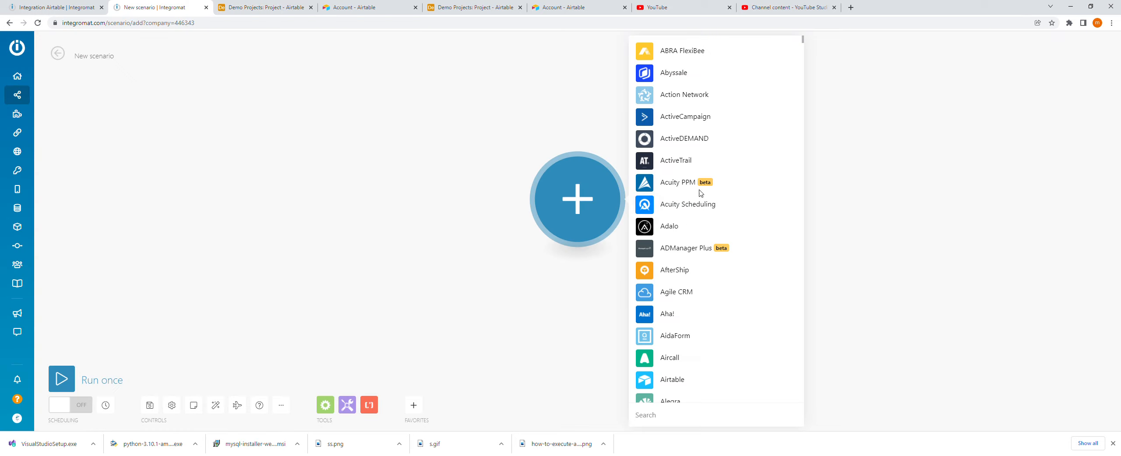
click(688, 380)
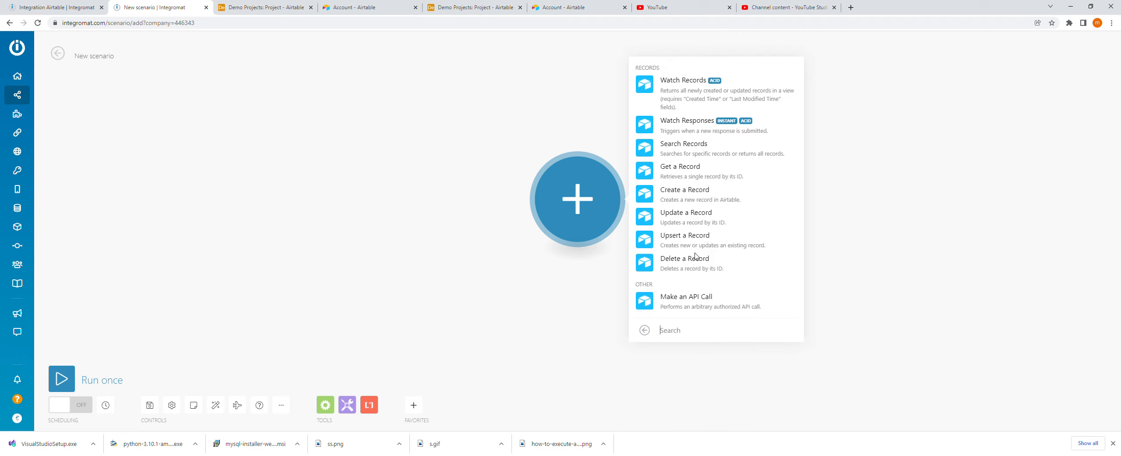
click(714, 95)
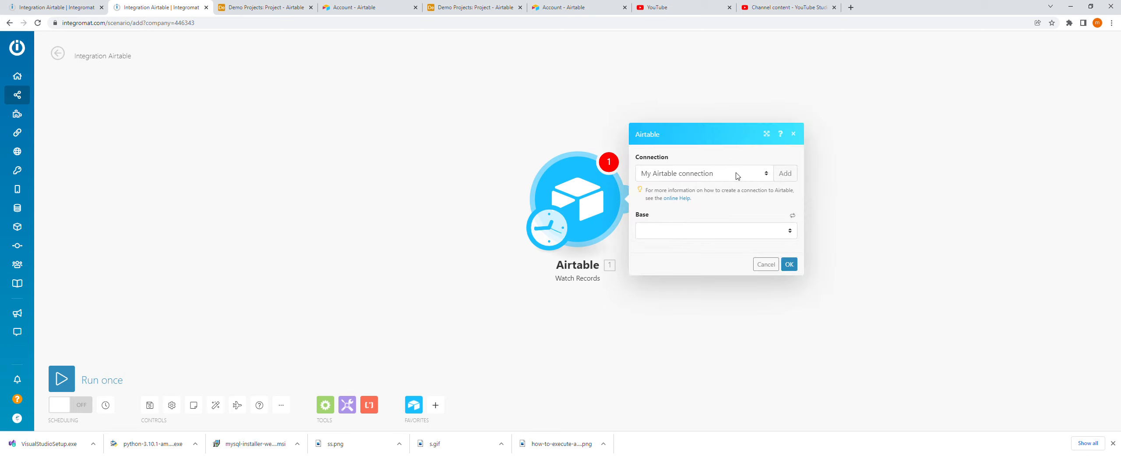
- Keep My Airtable connection for the module and choose the Demo Projects base and its Project table
click(785, 175)
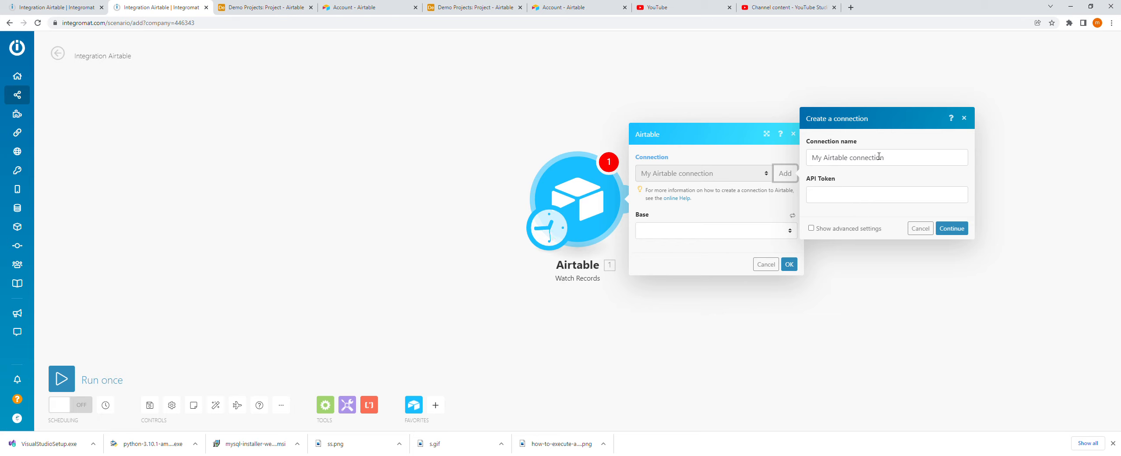
click(926, 231)
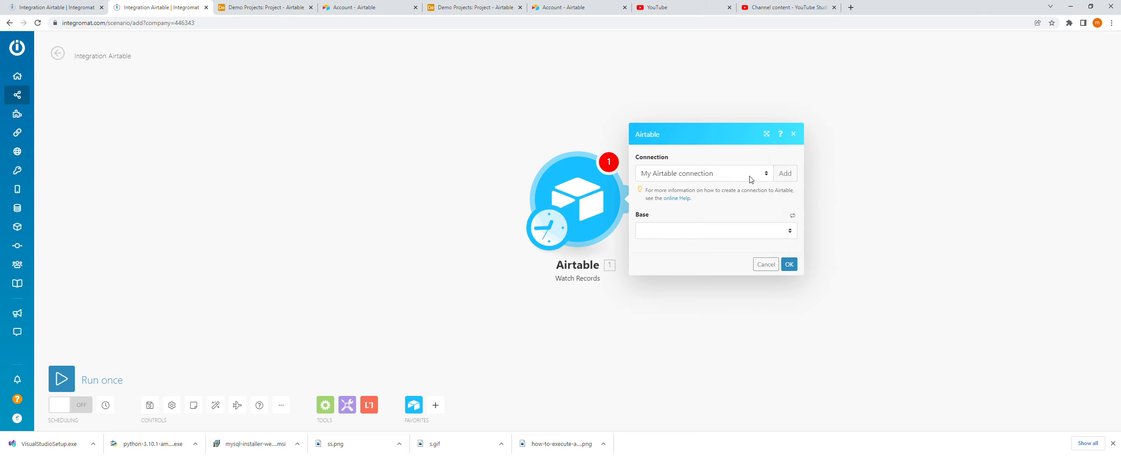
click(744, 229)
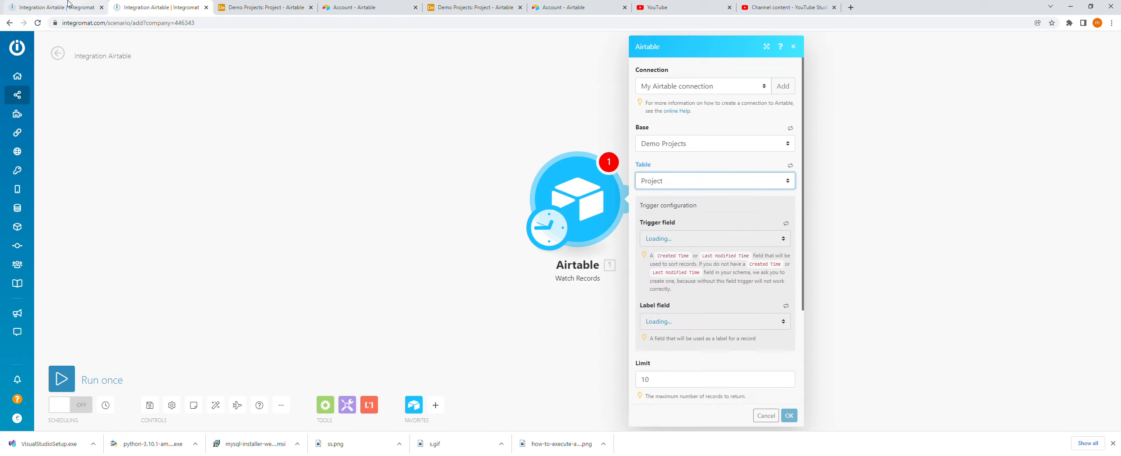
- Check the Project table's columns in Airtable and set the module's trigger field to Last Update Date
click(262, 7)
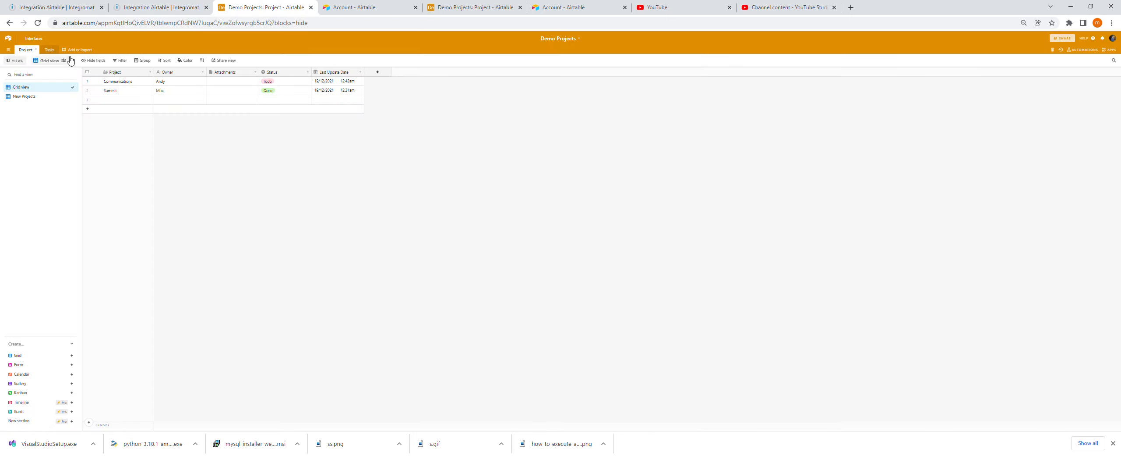
click(170, 9)
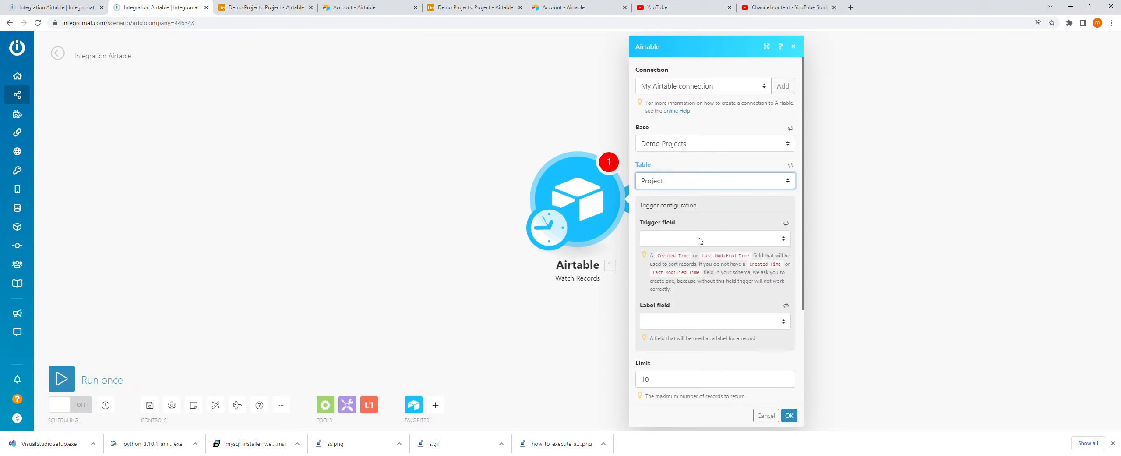
click(279, 4)
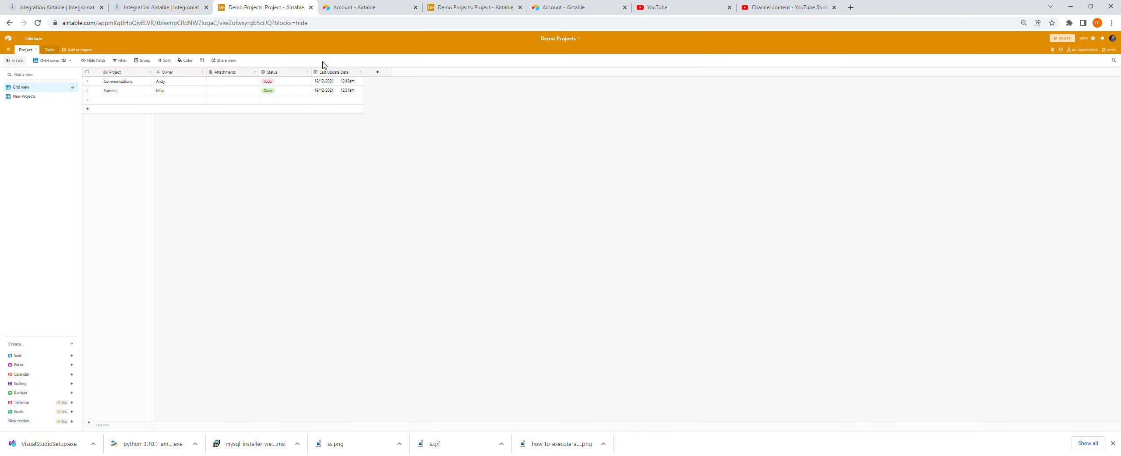
click(165, 3)
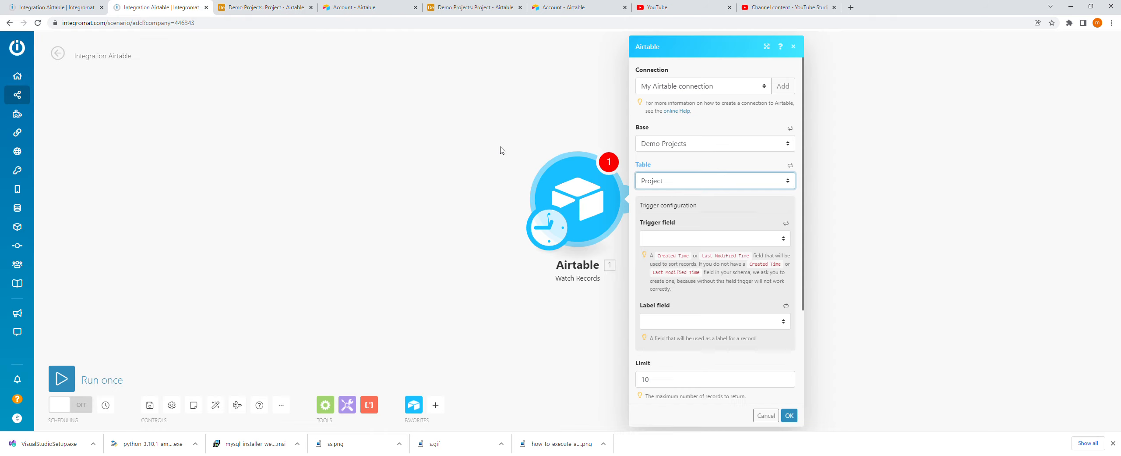
click(666, 238)
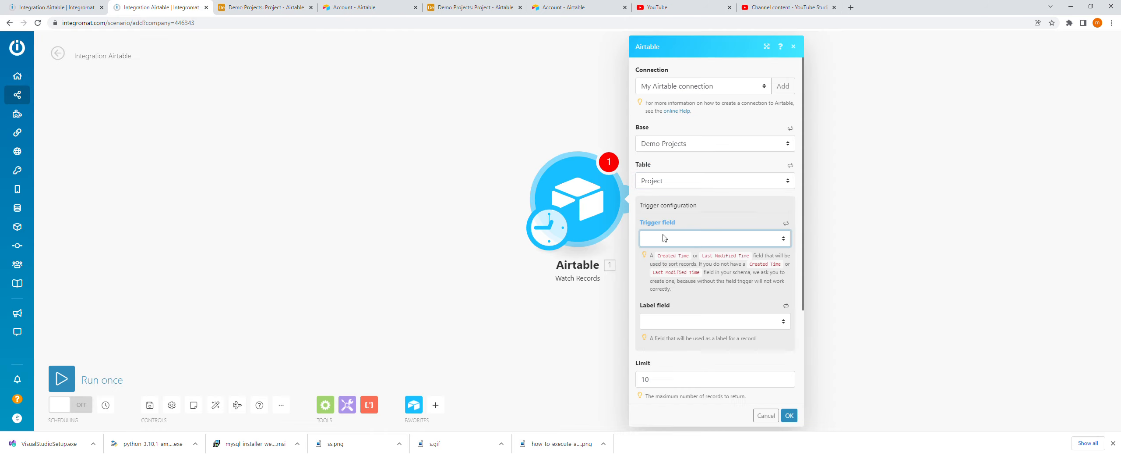
click(675, 259)
- Set the trigger configuration's label field to Project
mouse_move(803, 249)
mouse_down()
mouse_move(801, 284)
mouse_move(796, 258)
mouse_up()
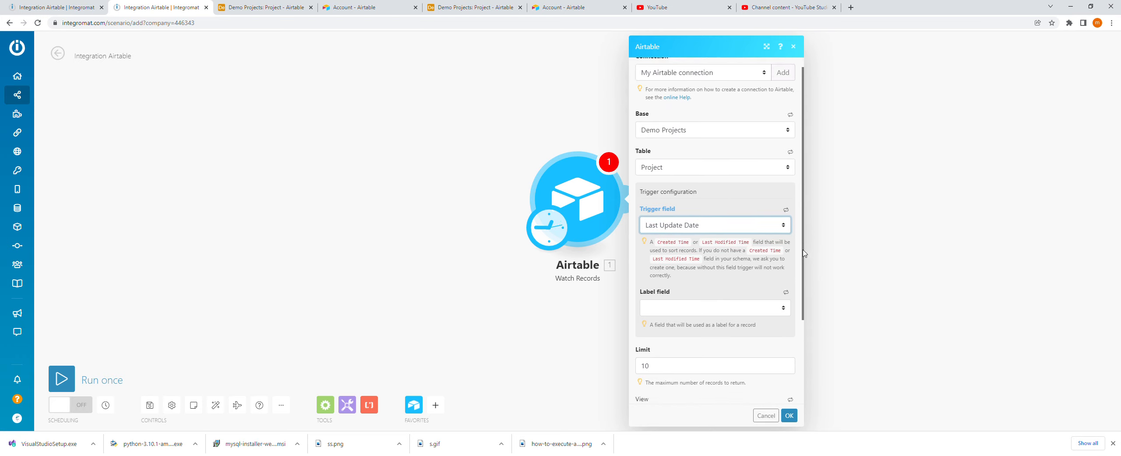
scroll(804, 253, down, 1)
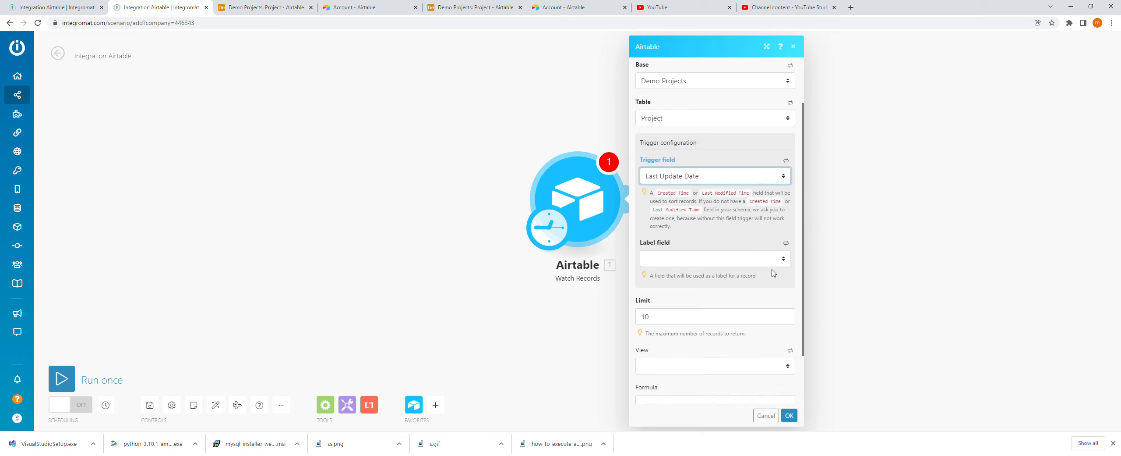
click(764, 263)
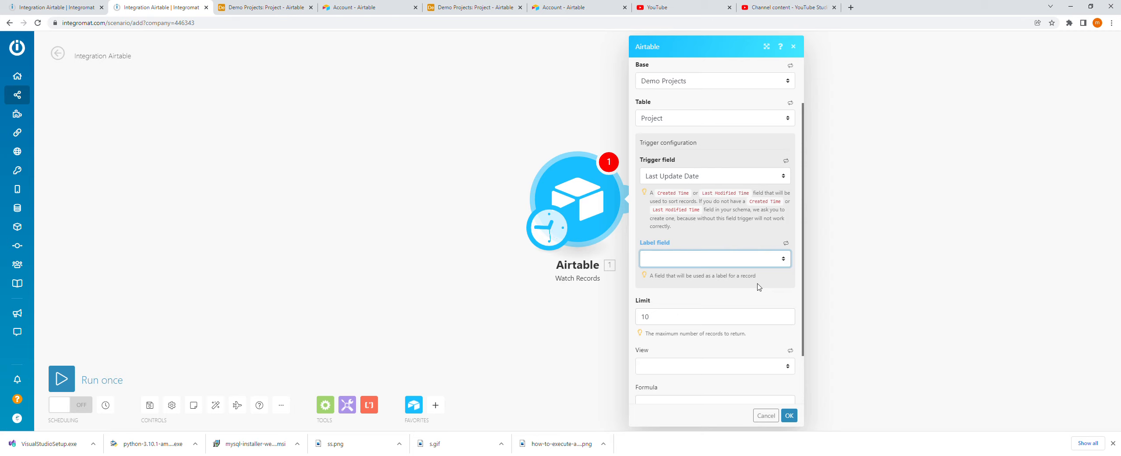
click(755, 286)
- Check the view name in Airtable, set the module's view to Grid view, and save the Watch Records settings
scroll(805, 300, down, 1)
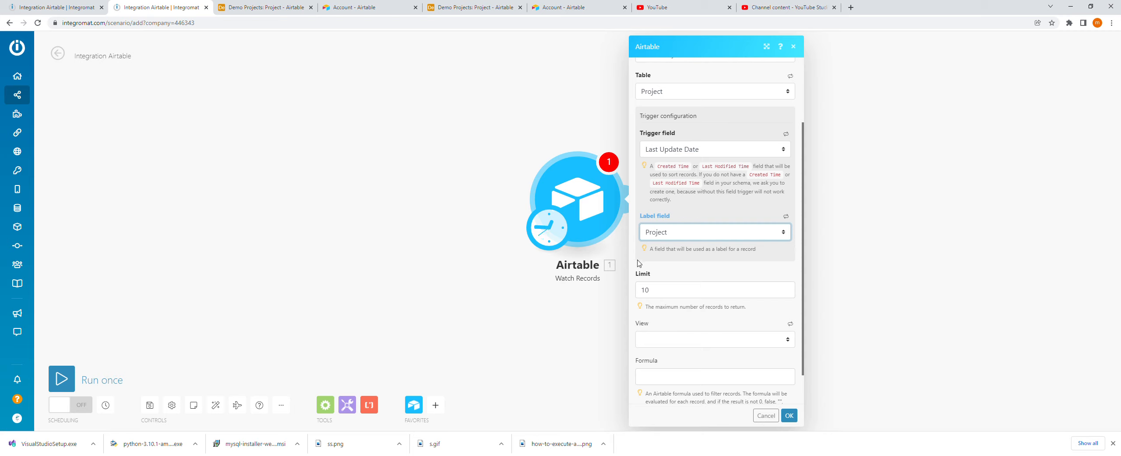
scroll(761, 307, down, 1)
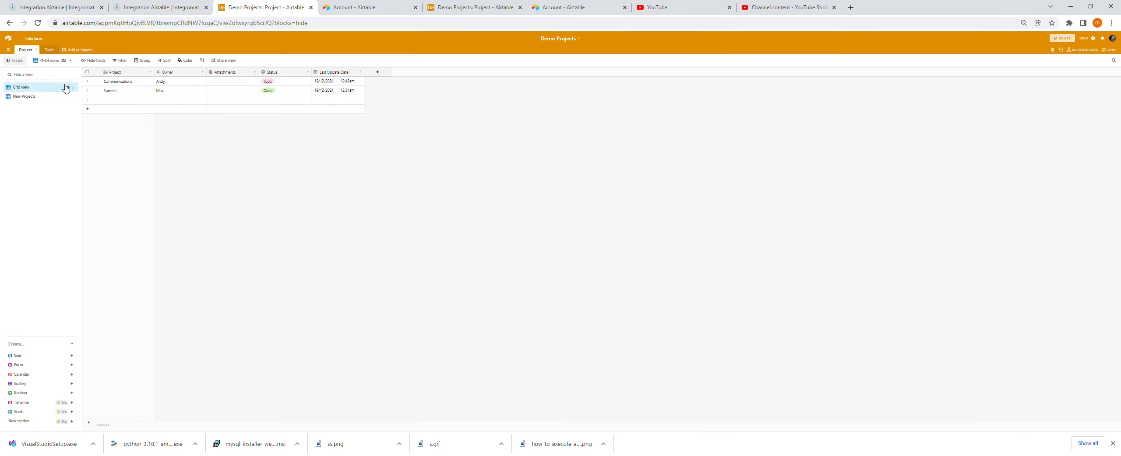
click(155, 6)
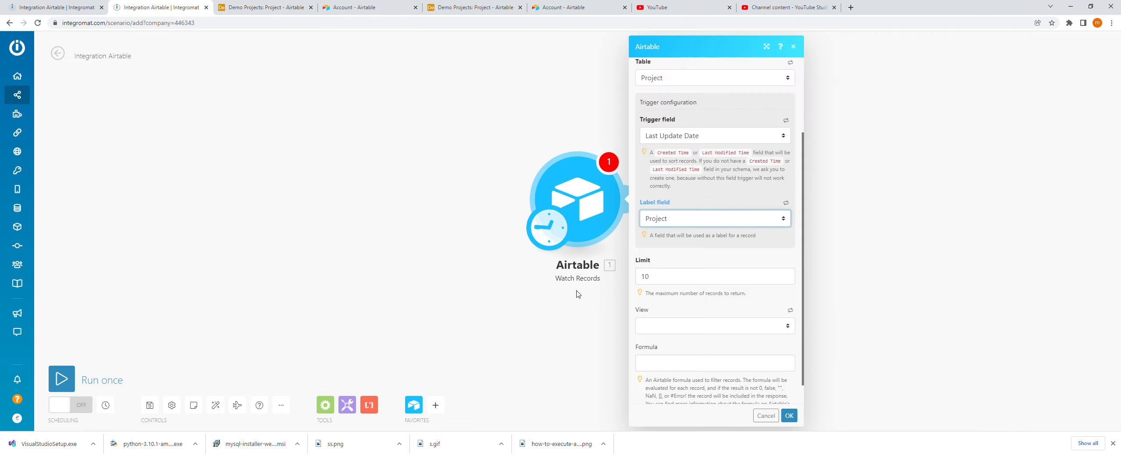
click(708, 328)
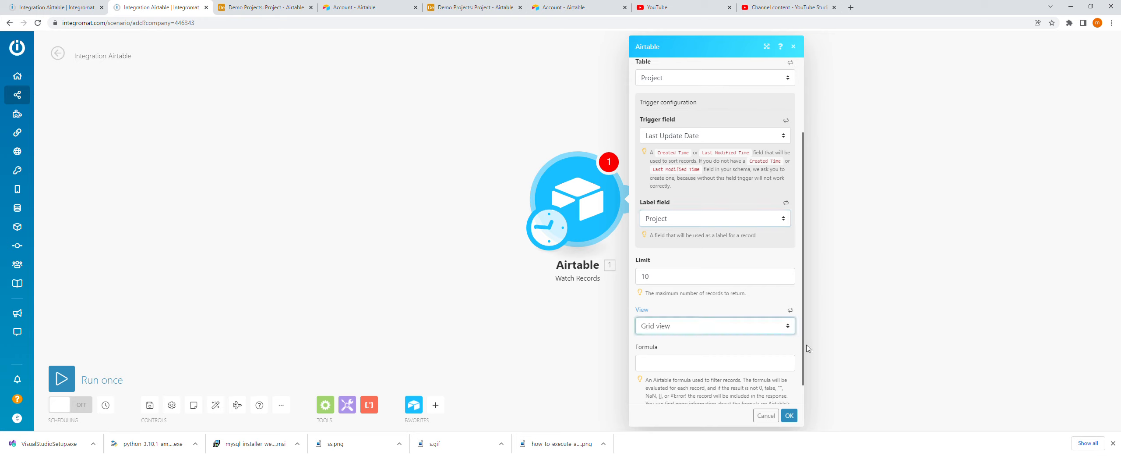
scroll(805, 350, down, 1)
scroll(805, 350, down, 1)
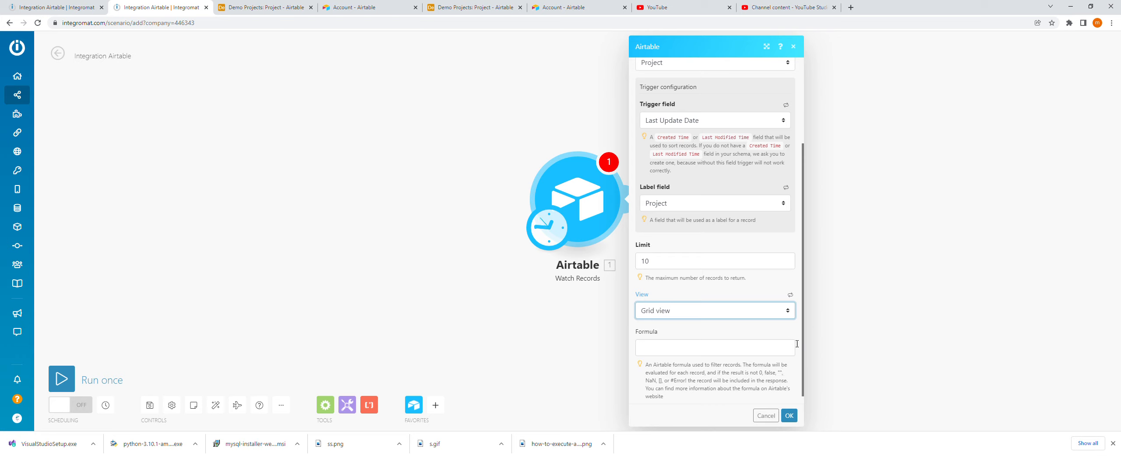
scroll(802, 342, down, 1)
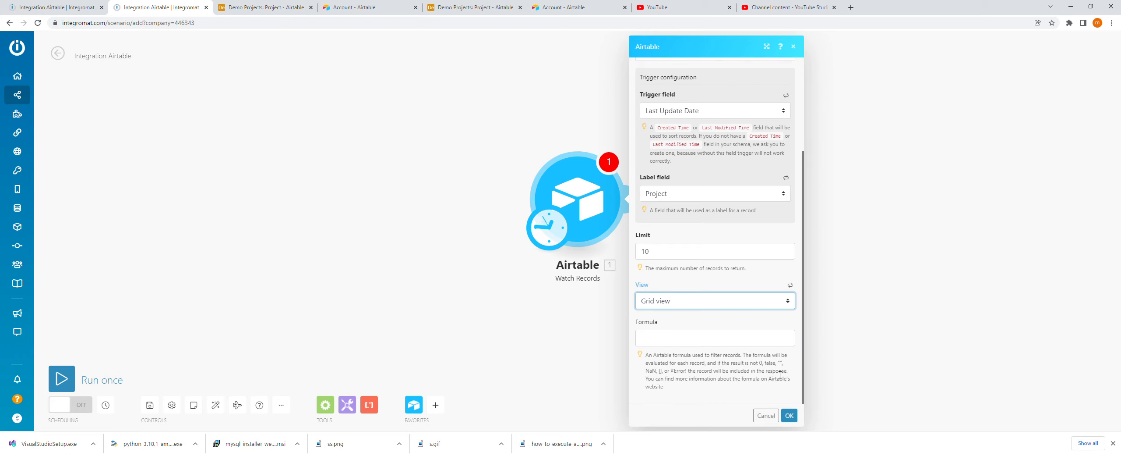
click(790, 415)
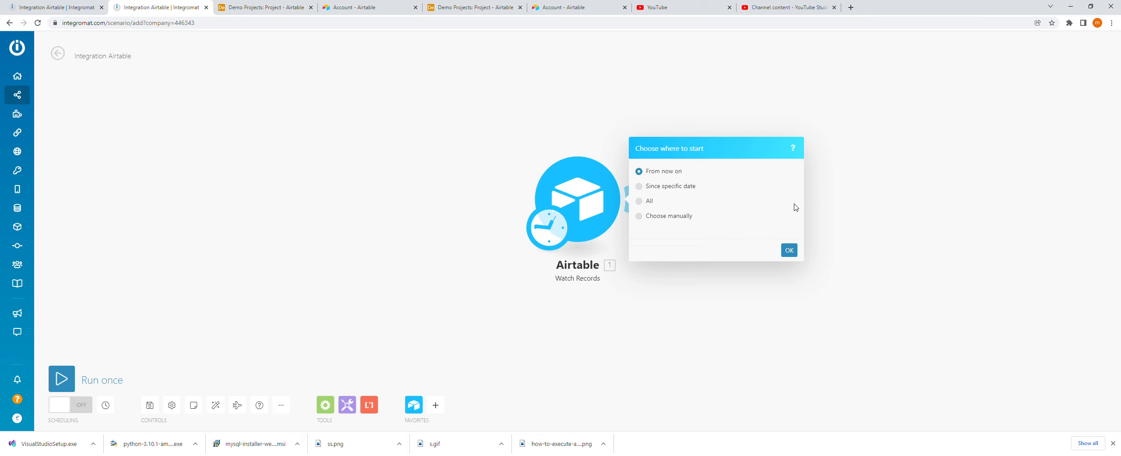
- Keep From now on as the starting point and run only the Watch Records module, dismissing the message that appears
click(791, 250)
mouse_move(612, 202)
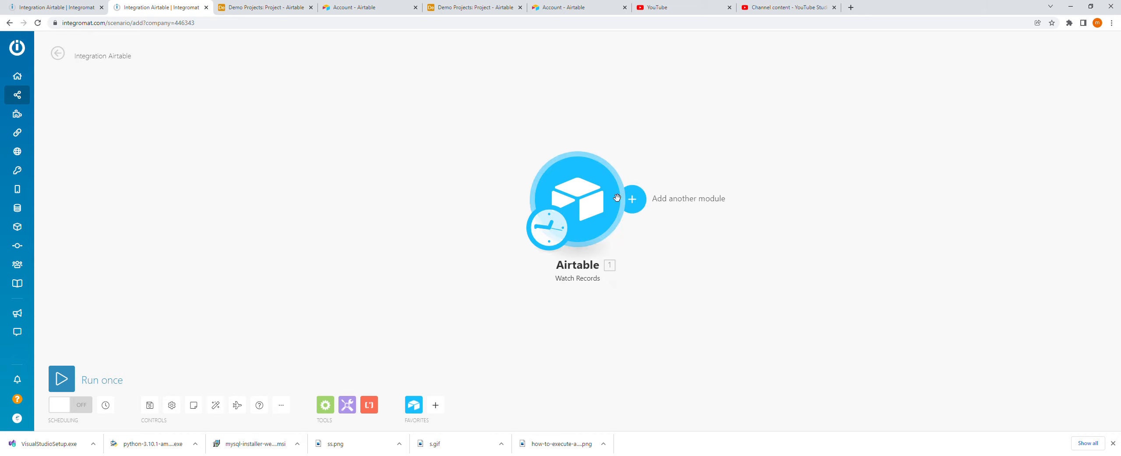
click(600, 199)
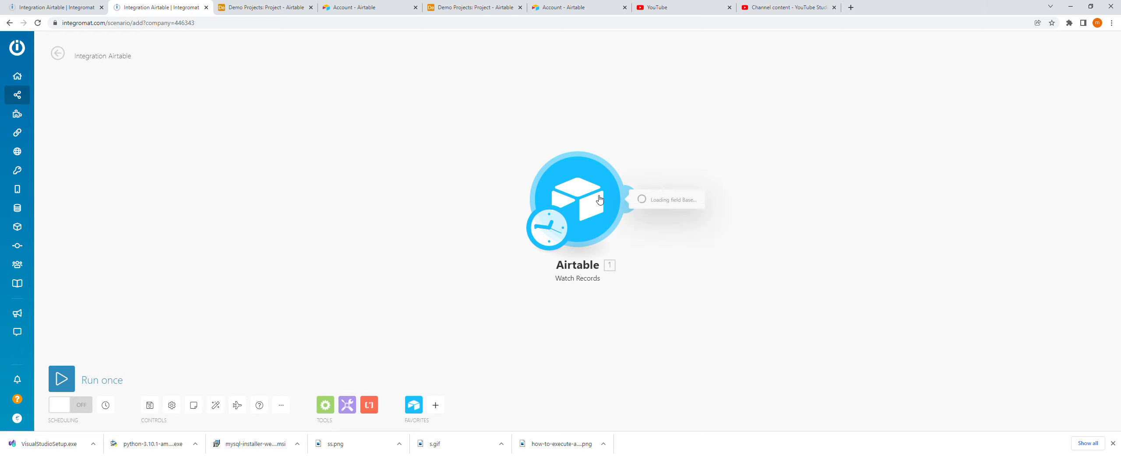
right_click(562, 195)
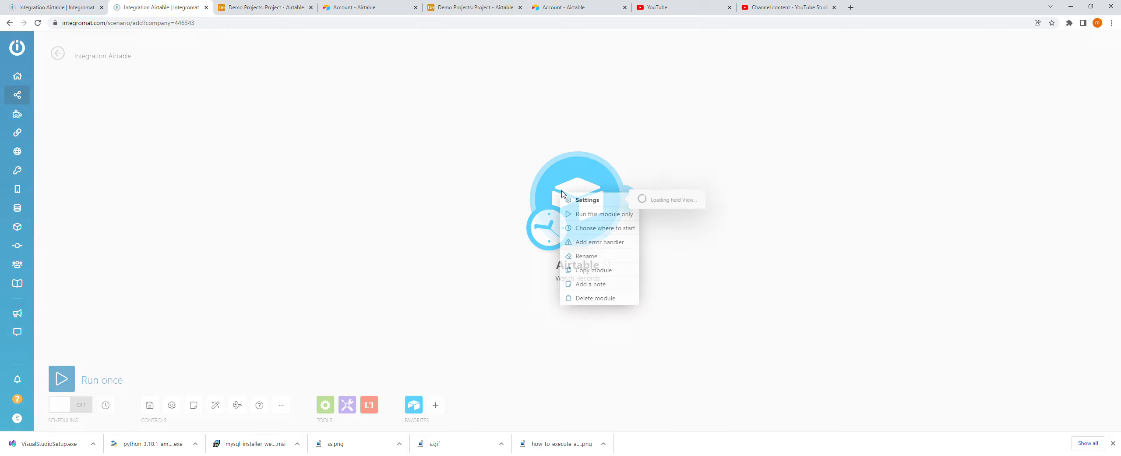
click(611, 215)
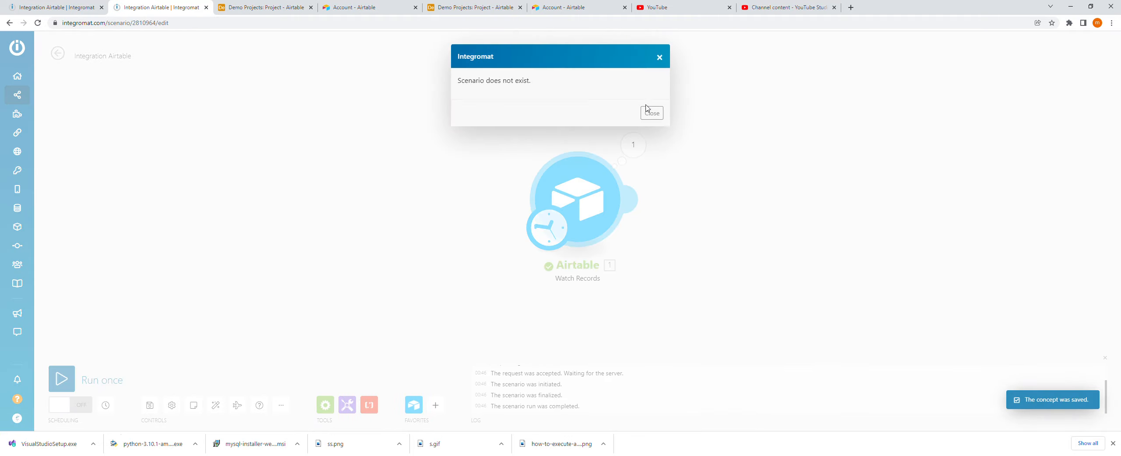
click(667, 61)
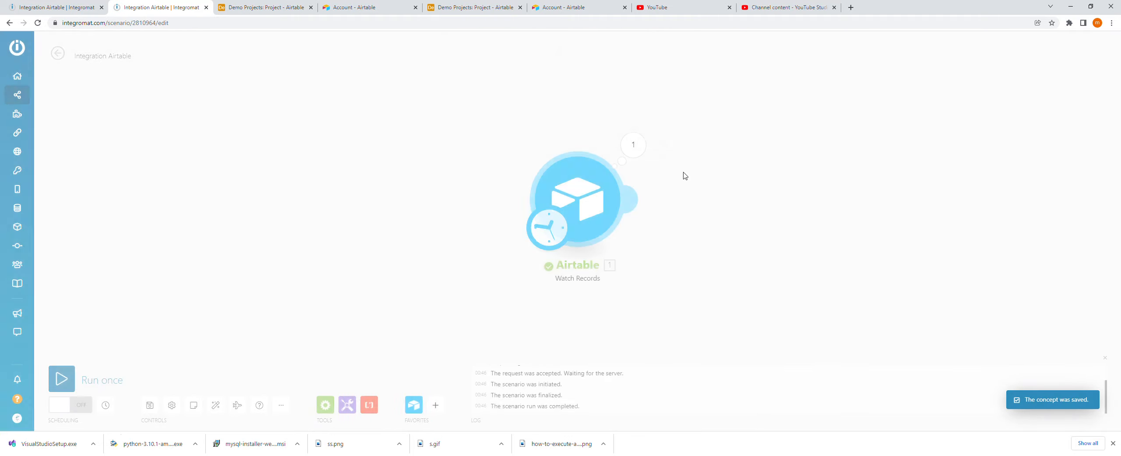
- Run only the Watch Records module again and open its execution details
click(642, 206)
right_click(582, 210)
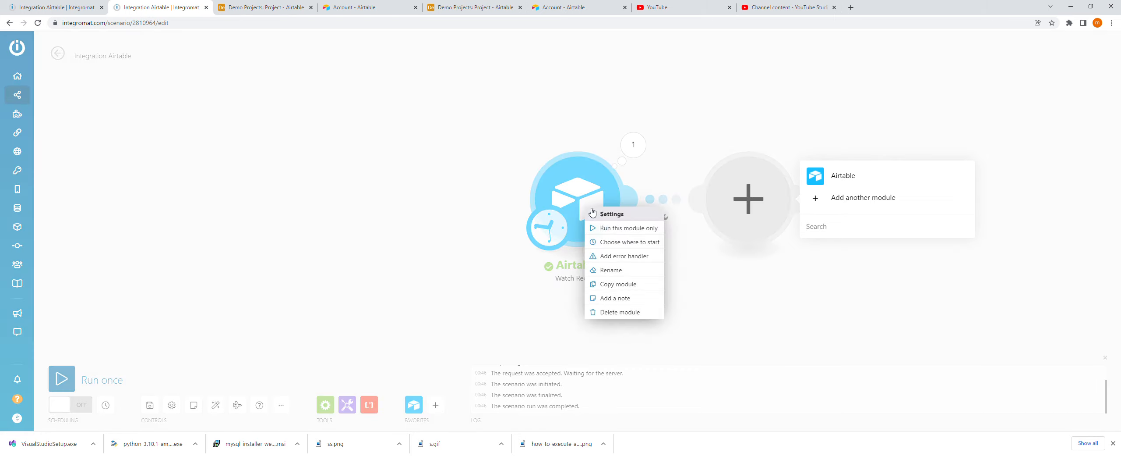
click(611, 233)
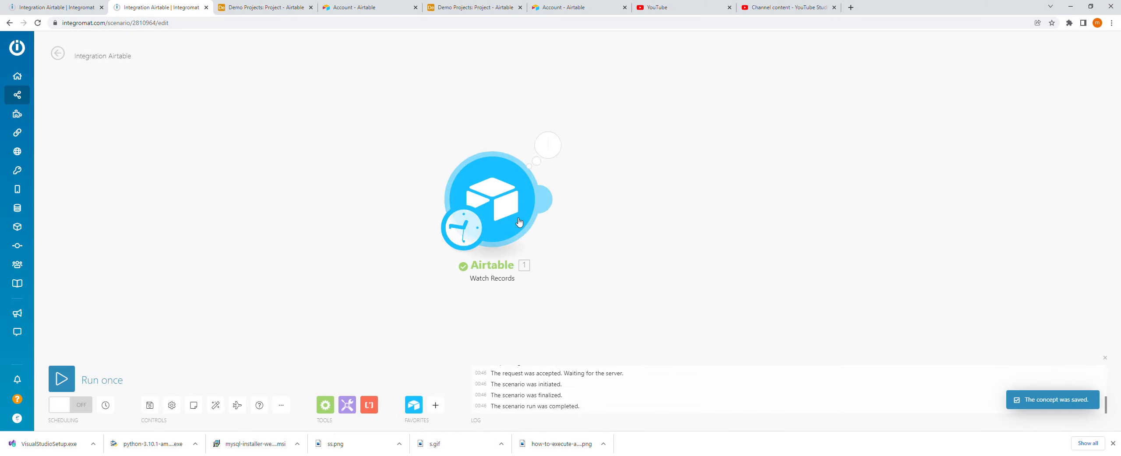
click(553, 146)
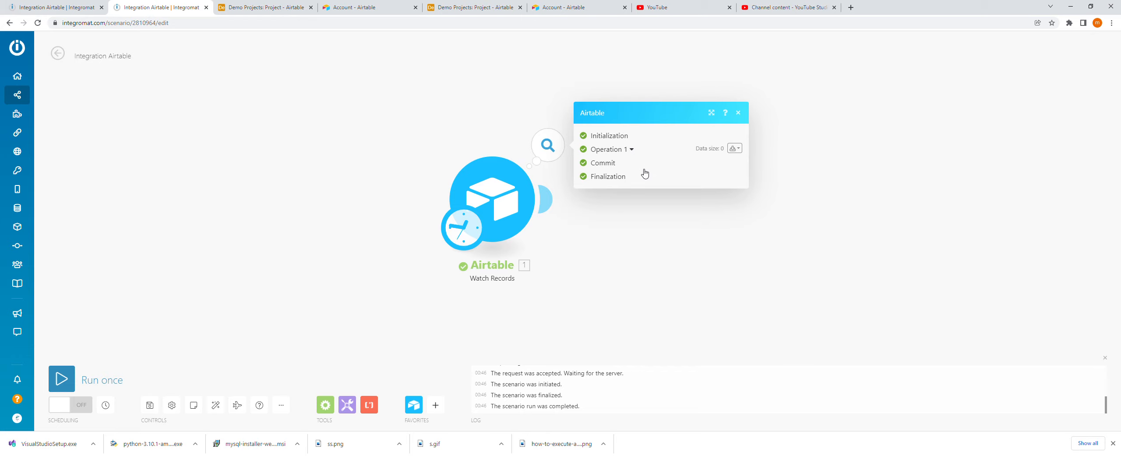
- Set the Communications project's status to In progress in the Airtable Project table and return to the Integromat scenario
click(266, 7)
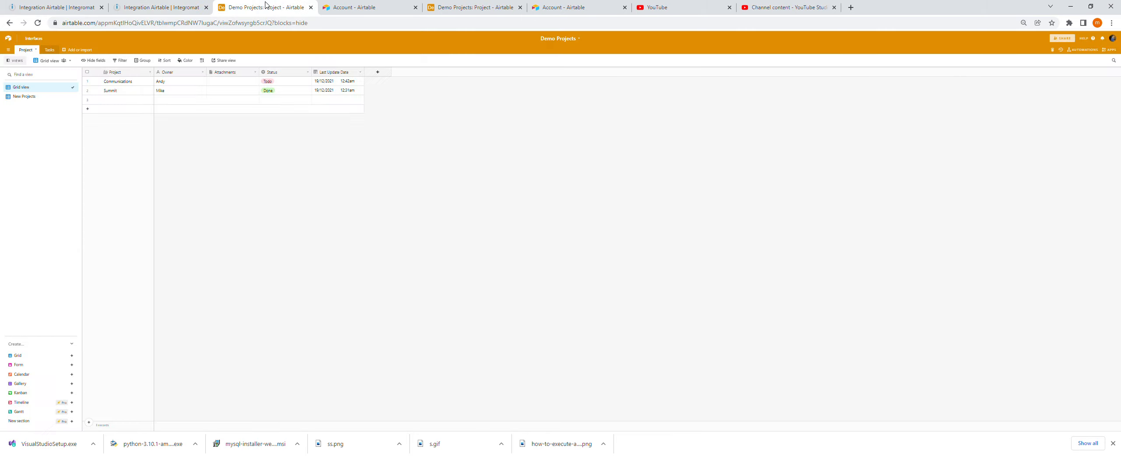
double_click(285, 82)
click(281, 119)
click(189, 8)
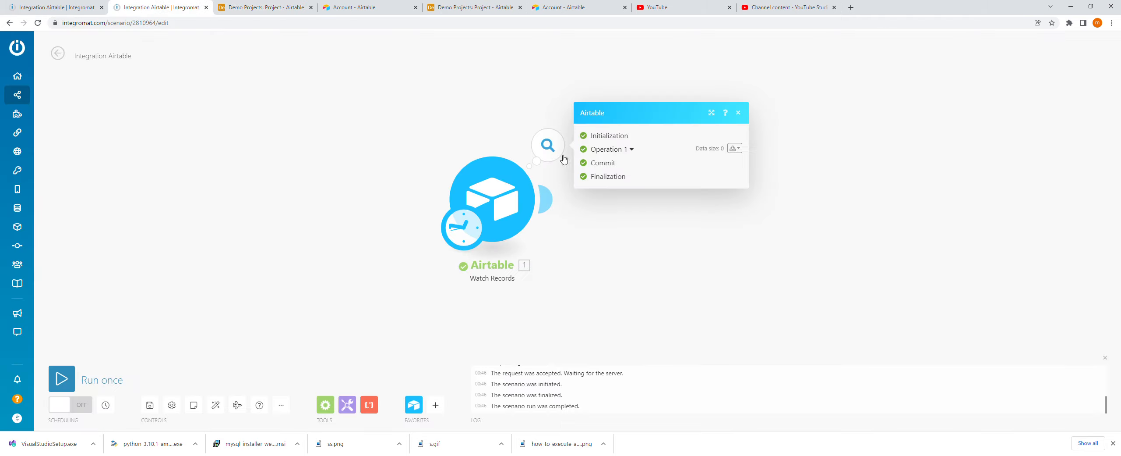
- Run only the Watch Records module on the changed record and examine the project fields in its output bundle
right_click(504, 170)
click(519, 197)
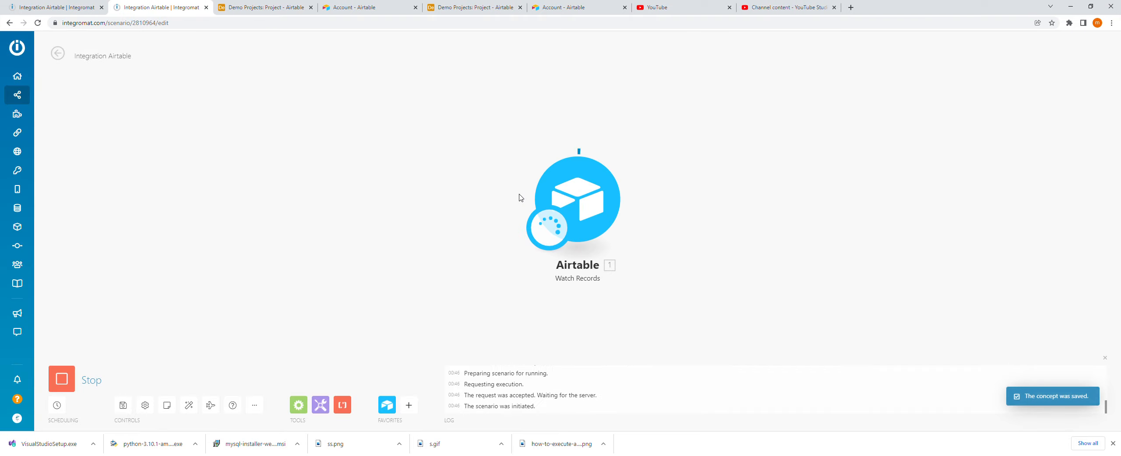
click(632, 146)
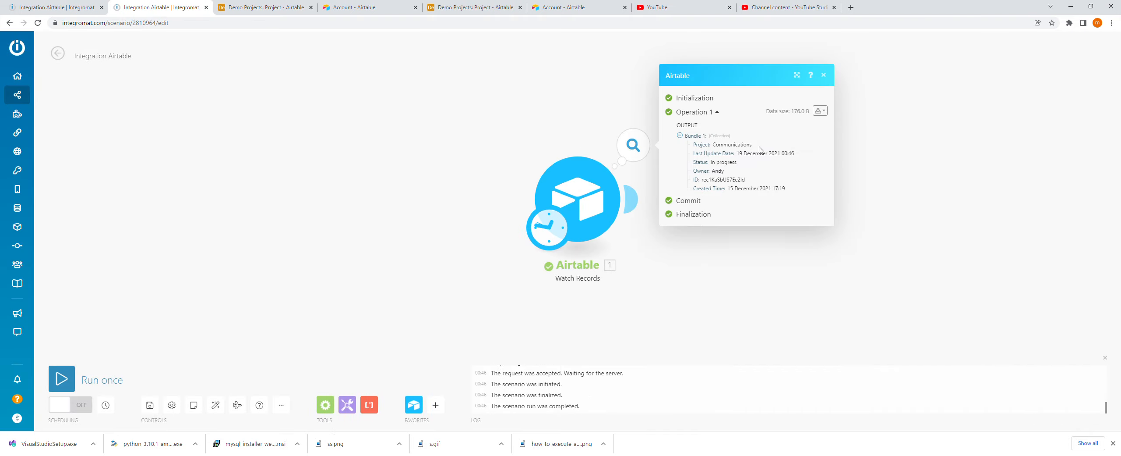
drag(762, 150, 718, 150)
click(702, 150)
drag(694, 145, 752, 148)
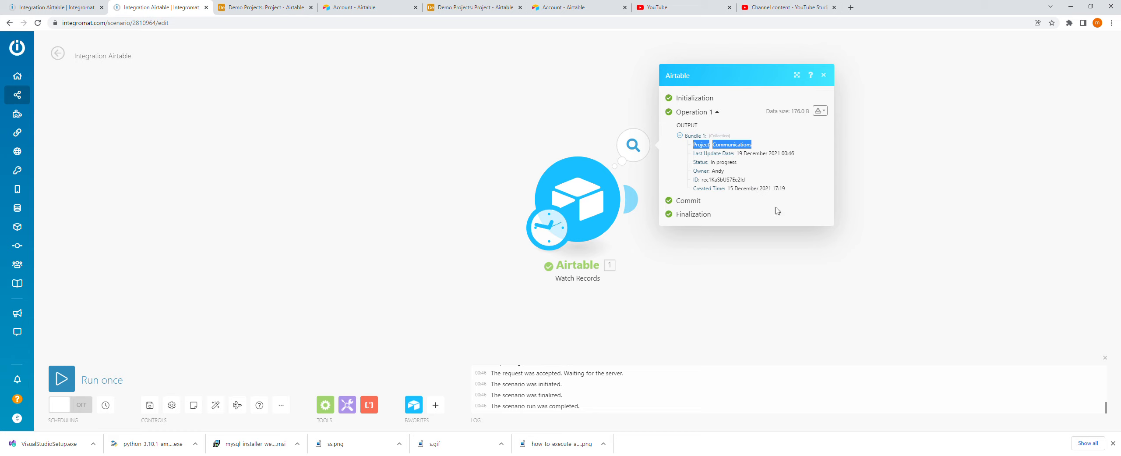
click(749, 293)
- Add another module after Watch Records and choose Airtable as its app
mouse_move(647, 206)
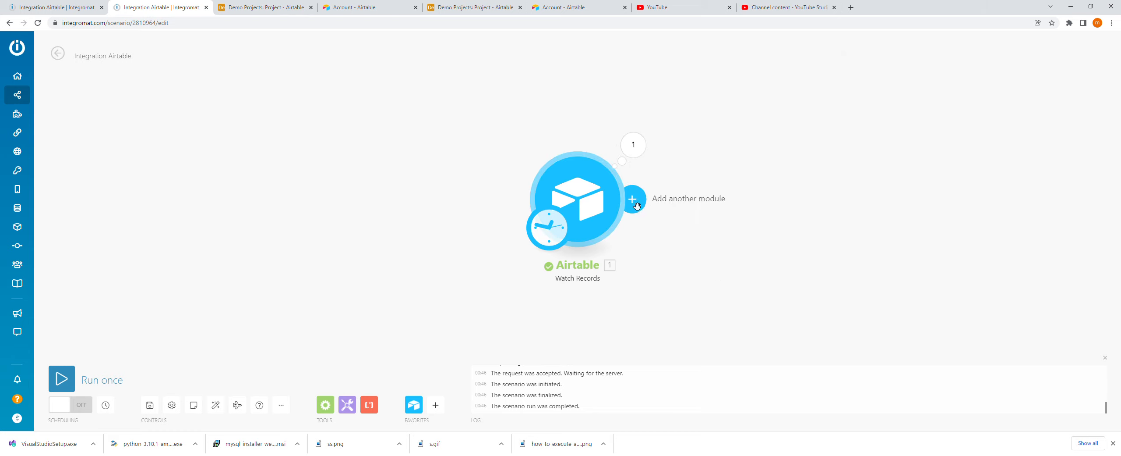
click(647, 207)
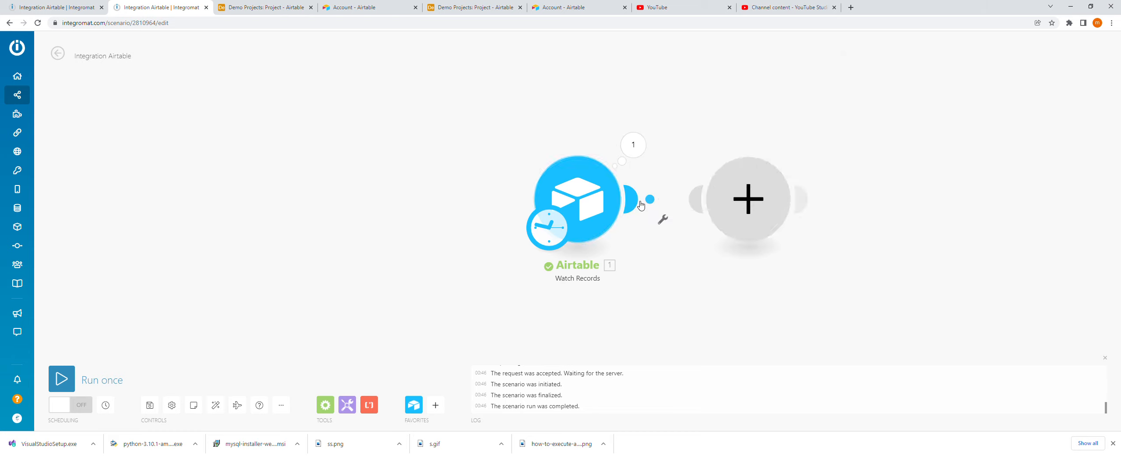
click(842, 181)
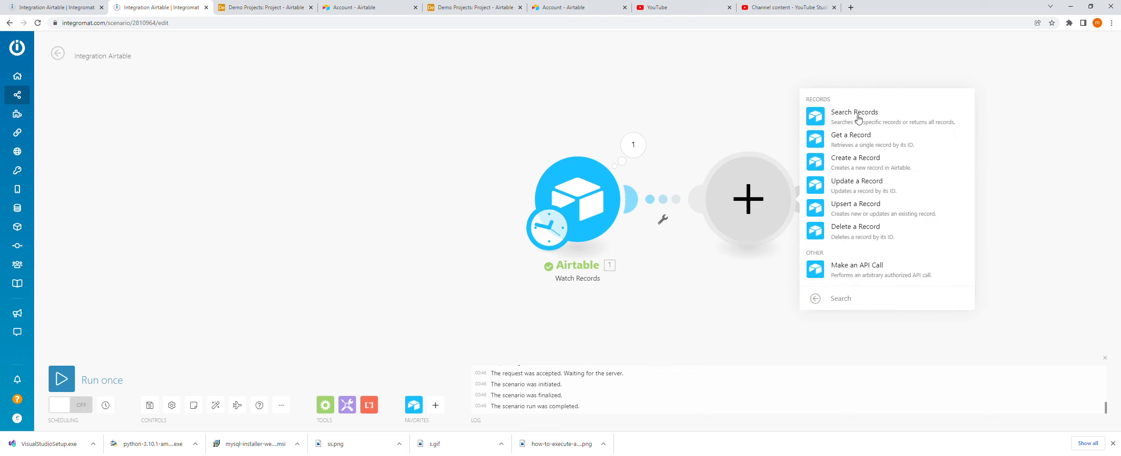
- Compare the Project and Tasks tables in Airtable, examining which tasks belong to each project, and return to Integromat
click(282, 4)
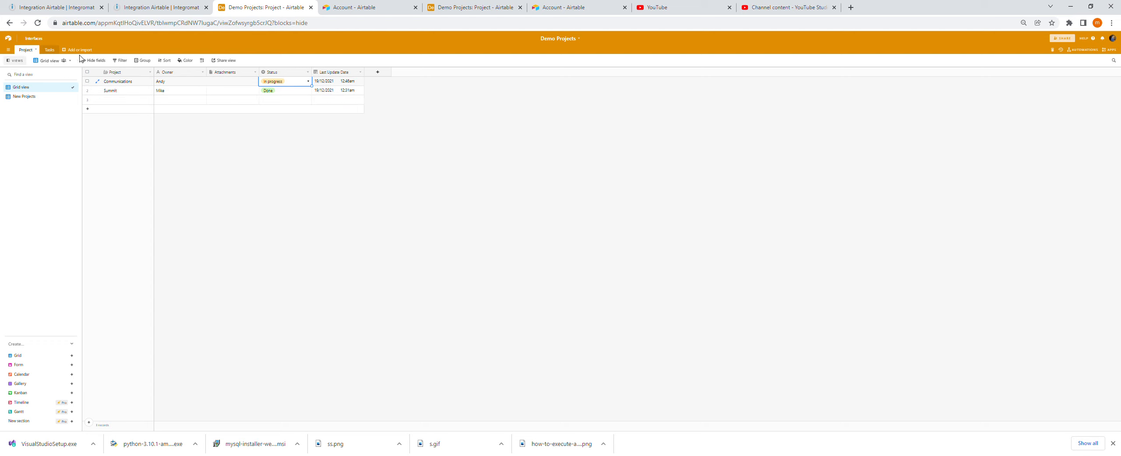
click(50, 50)
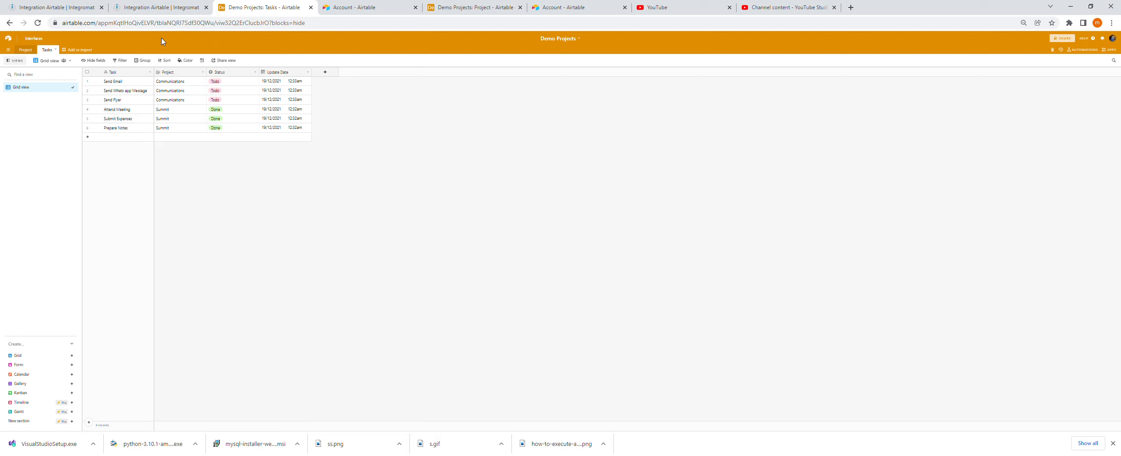
click(26, 50)
click(46, 50)
click(135, 82)
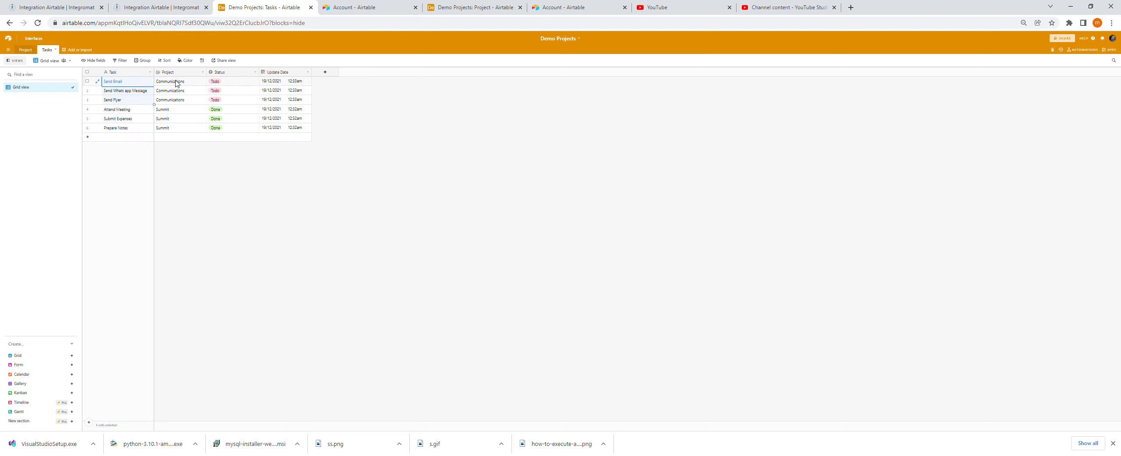
drag(177, 83, 175, 102)
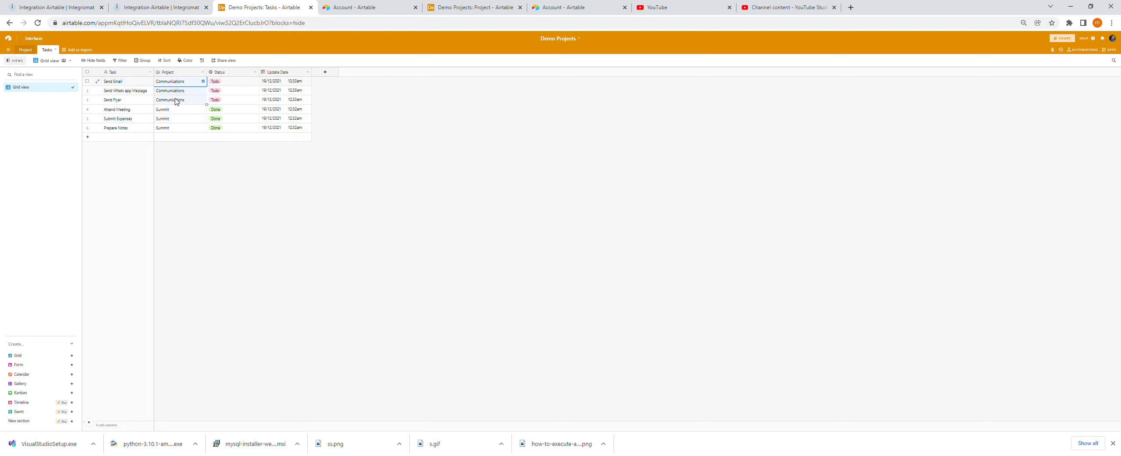
click(25, 50)
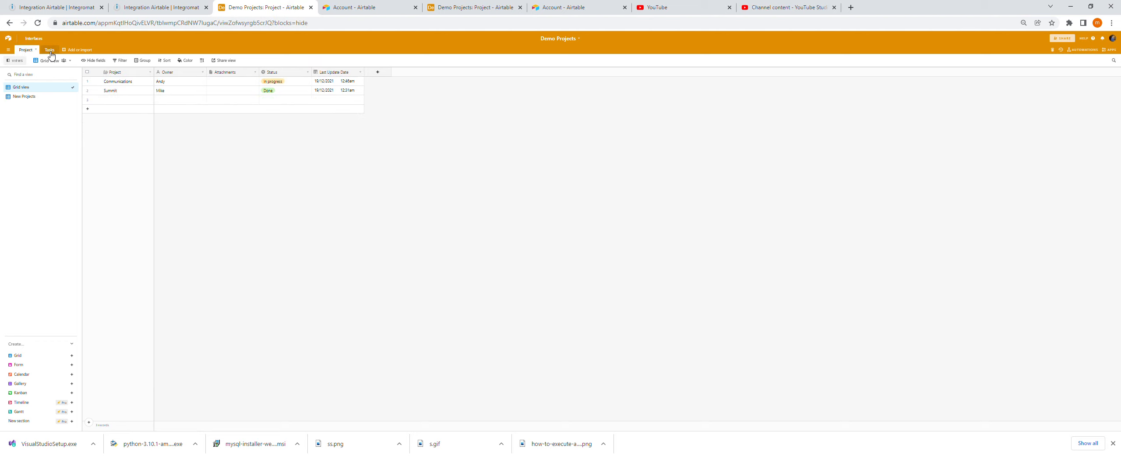
click(49, 51)
click(178, 111)
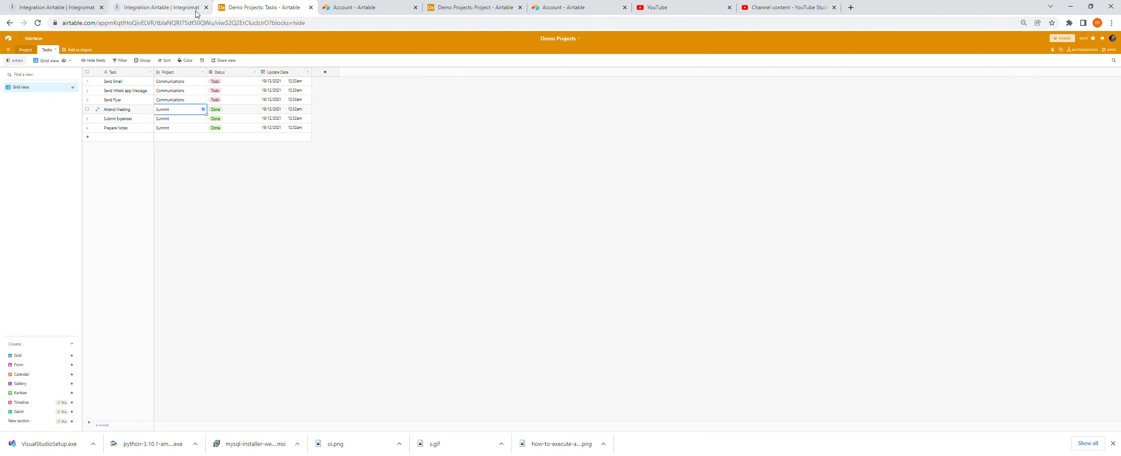
click(166, 8)
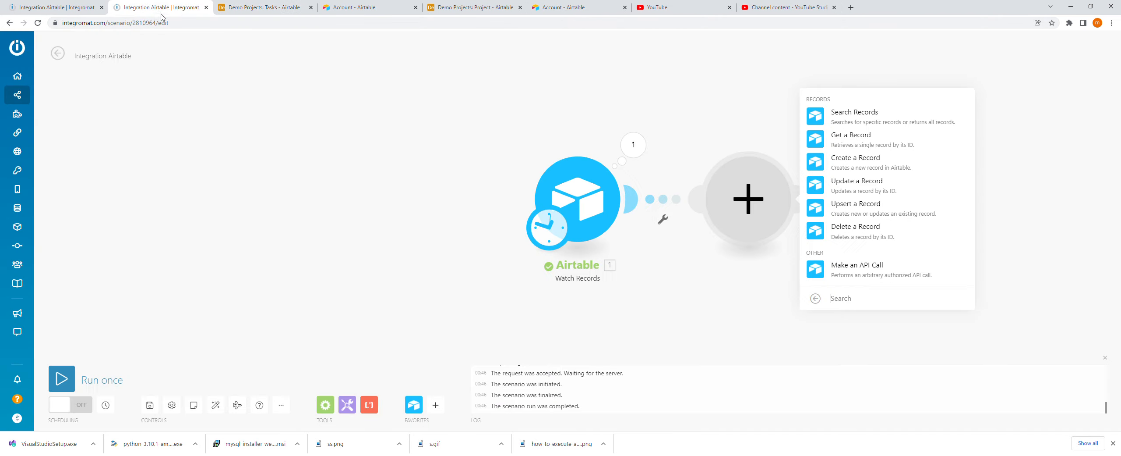
- Choose Search Records for the new module and set its base to Demo Projects, table to Tasks and view to Grid view
click(849, 124)
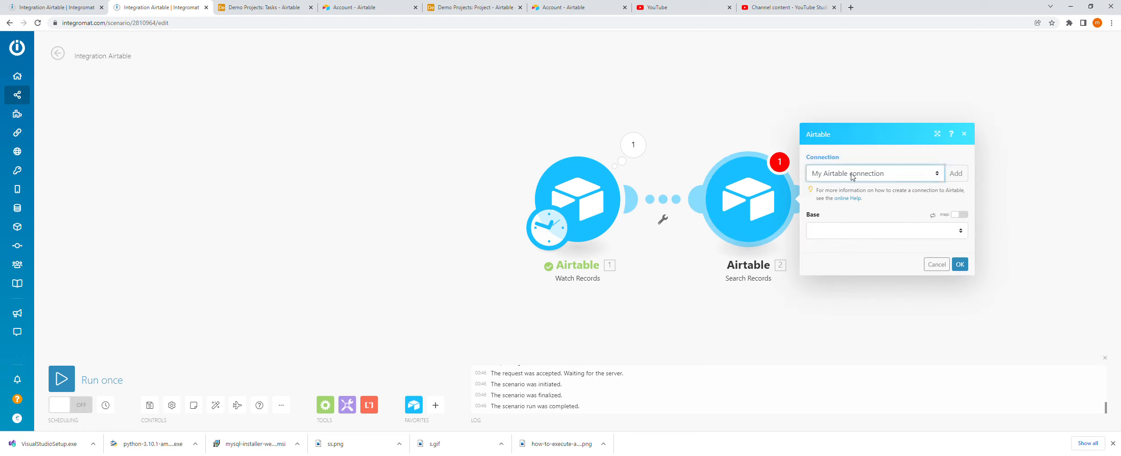
click(899, 230)
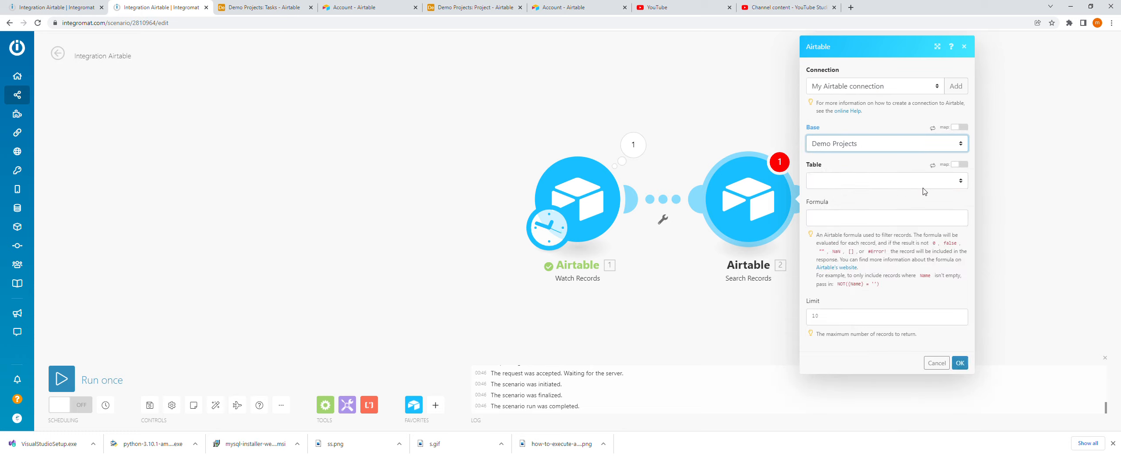
click(921, 187)
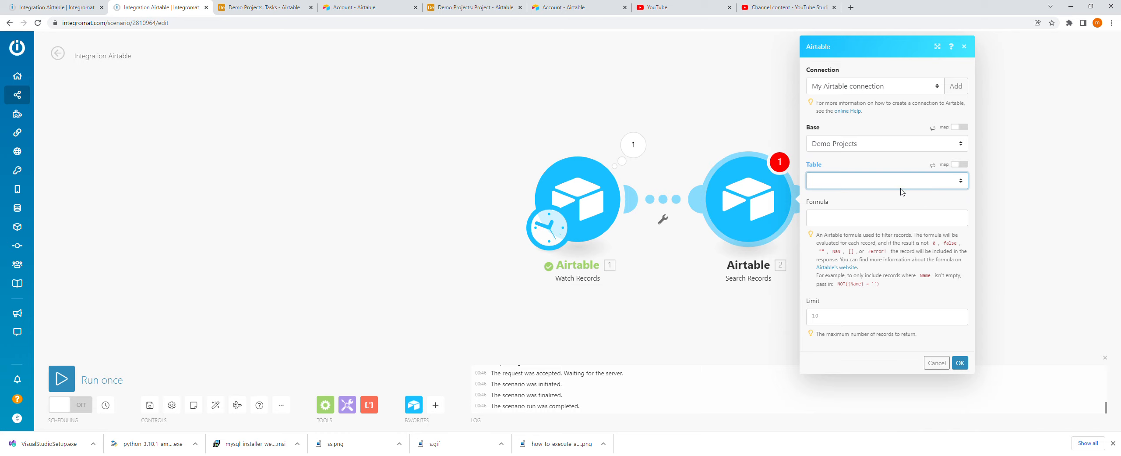
click(894, 214)
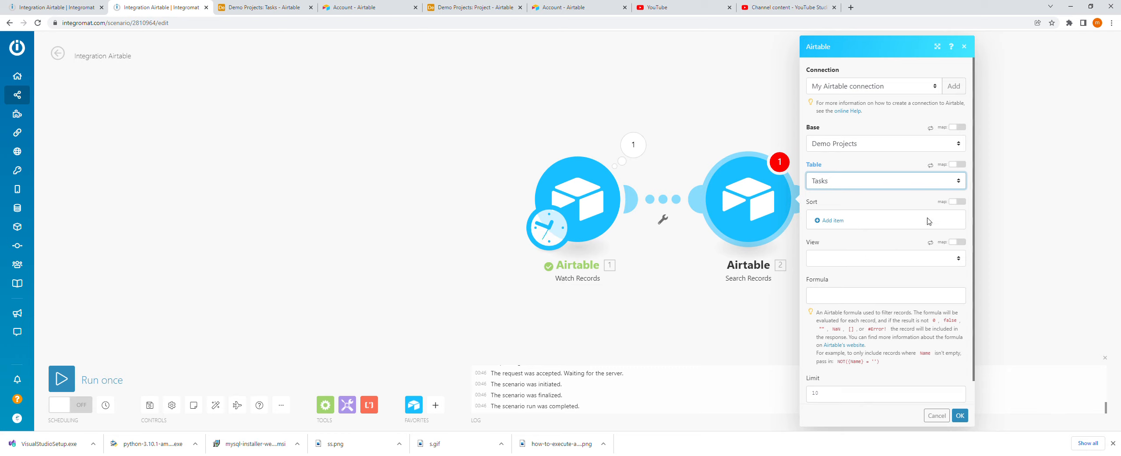
scroll(976, 232, down, 1)
click(901, 253)
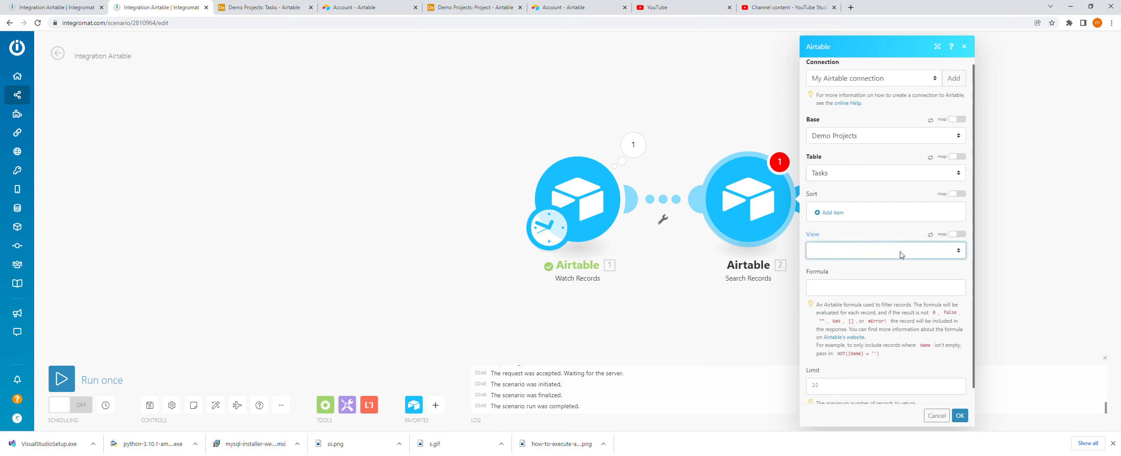
click(889, 272)
- Set the search formula to {Project}= followed by the Watch Records Project value in double quotes, and save the module settings
click(873, 290)
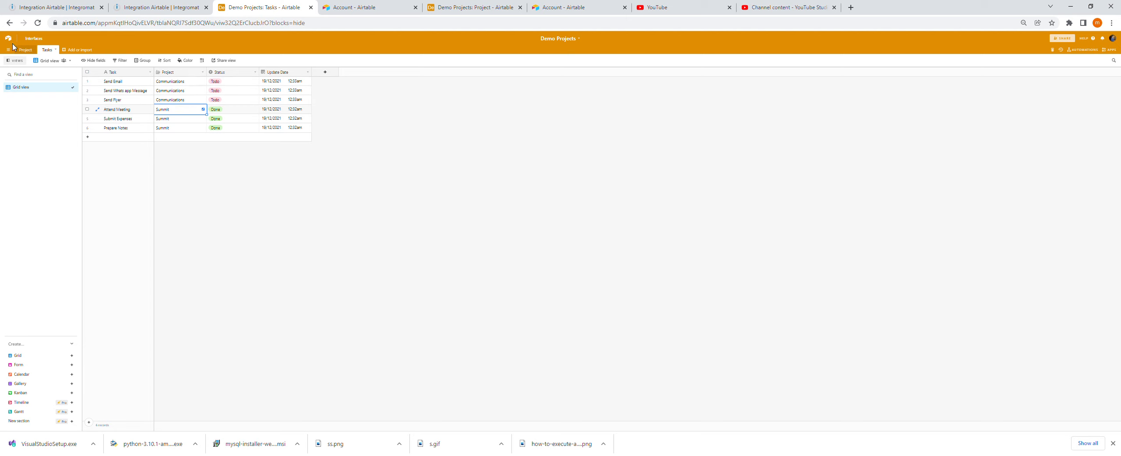
click(176, 8)
click(843, 287)
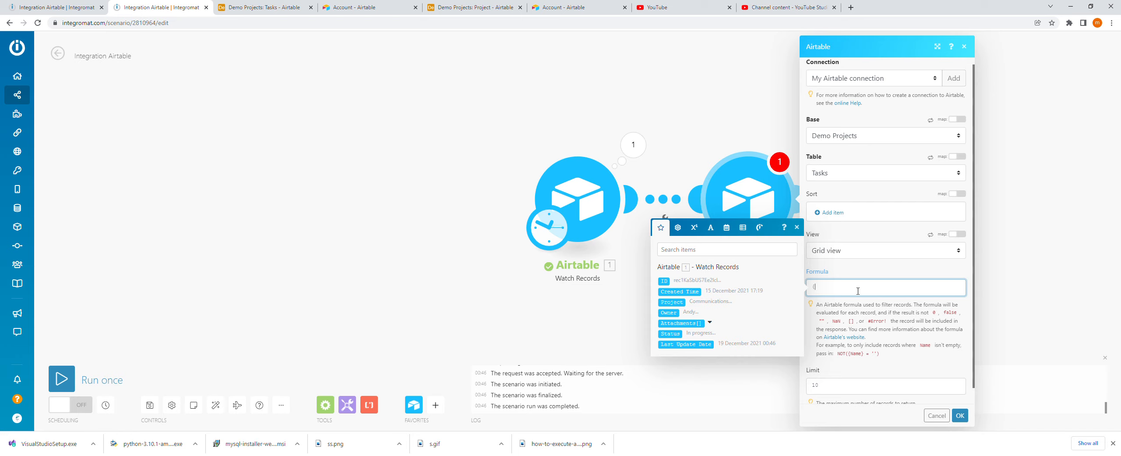
text(ject}=)
click(683, 305)
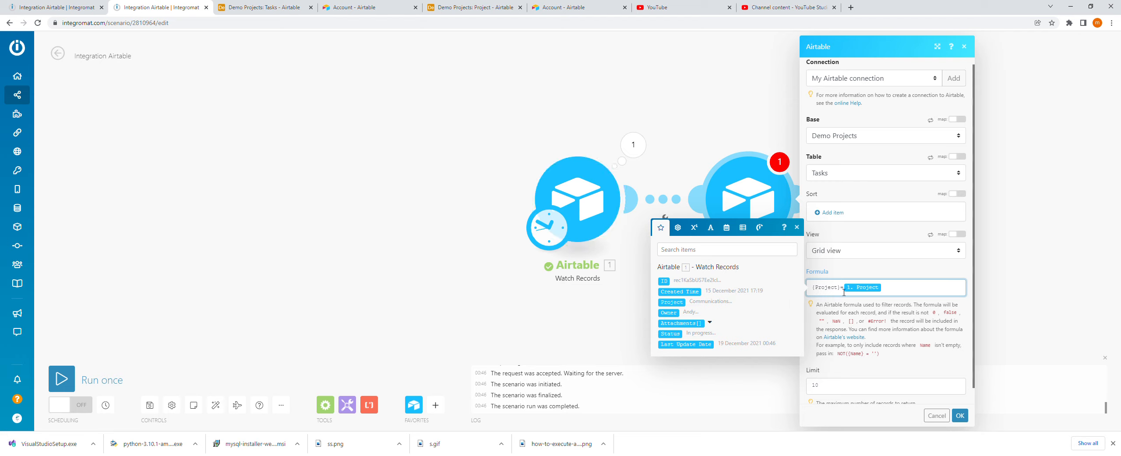
drag(843, 289, 817, 289)
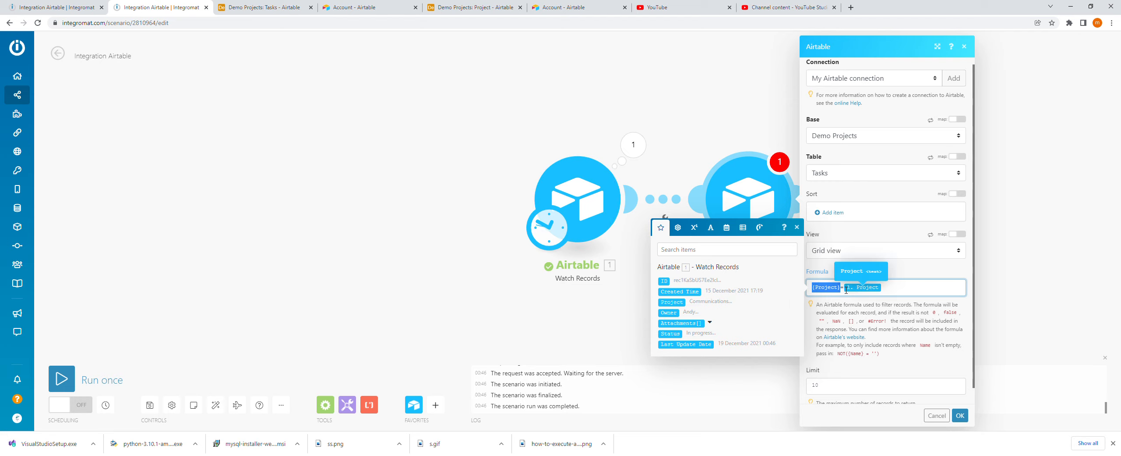
click(846, 290)
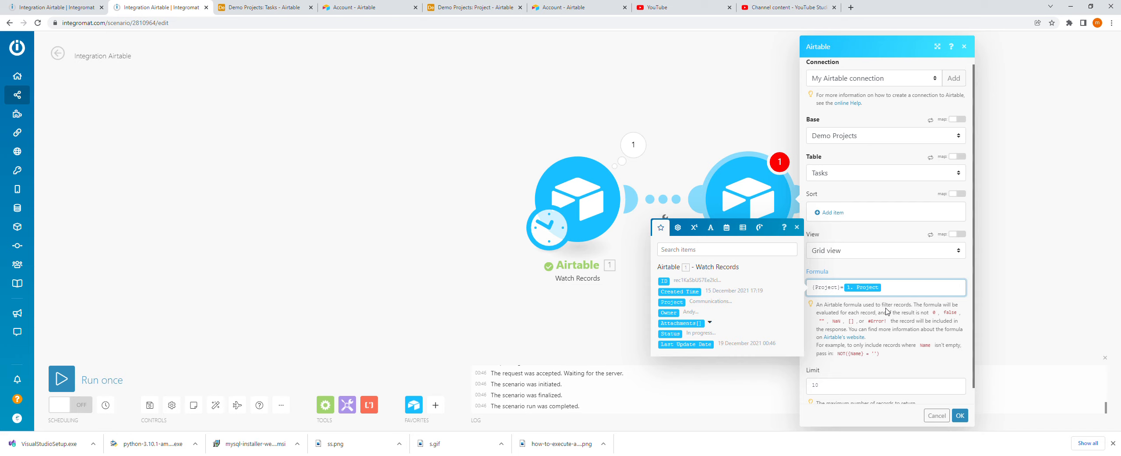
text(")
scroll(974, 280, down, 1)
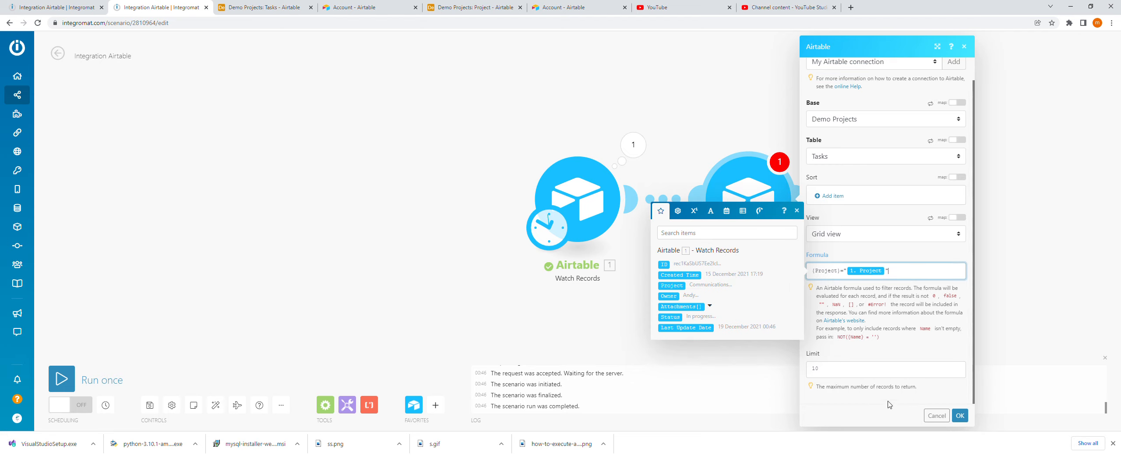
click(960, 414)
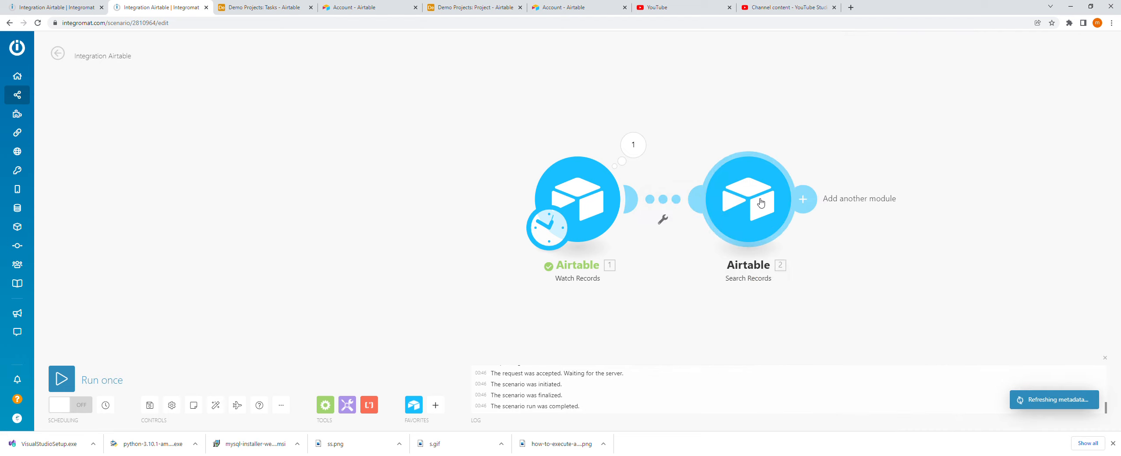
- Run only the Search Records module with Communications as the Project value
right_click(762, 203)
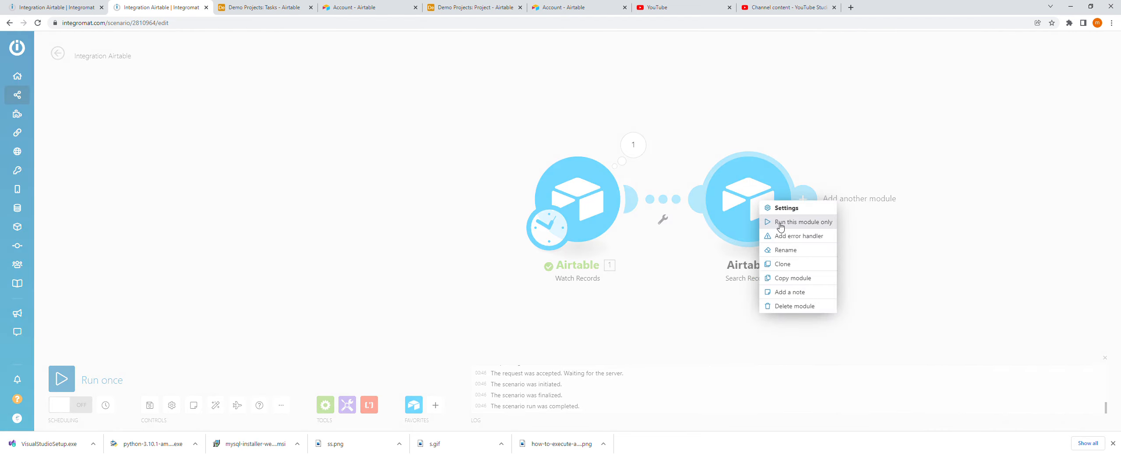
click(780, 222)
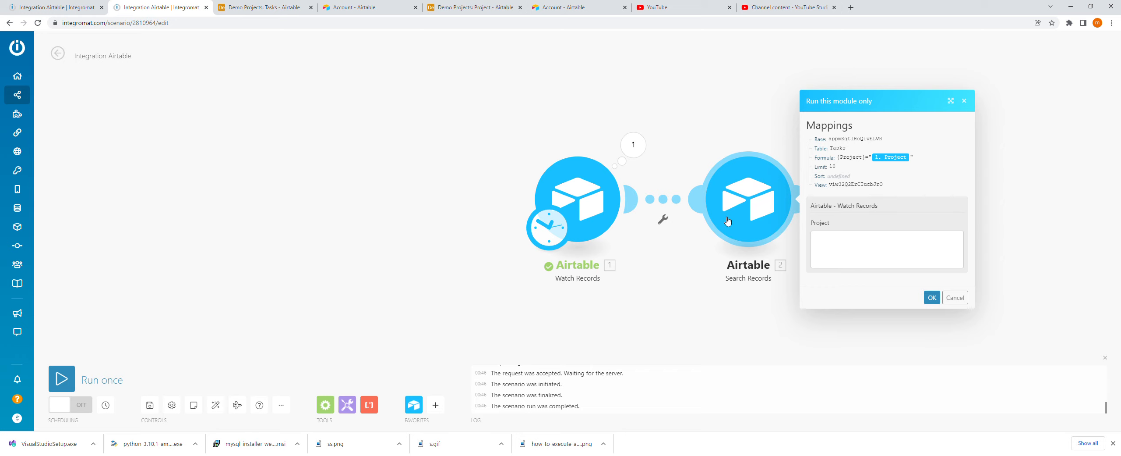
click(262, 7)
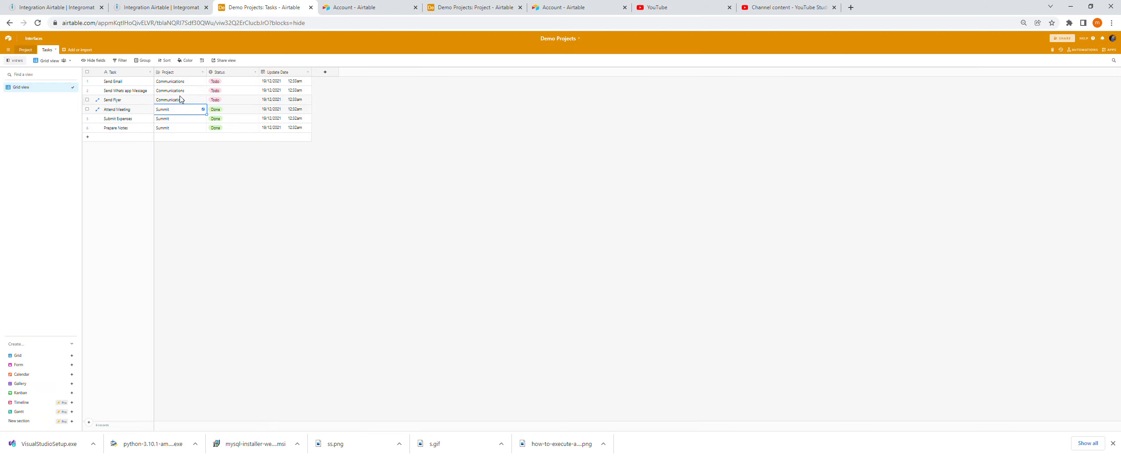
click(178, 8)
click(853, 262)
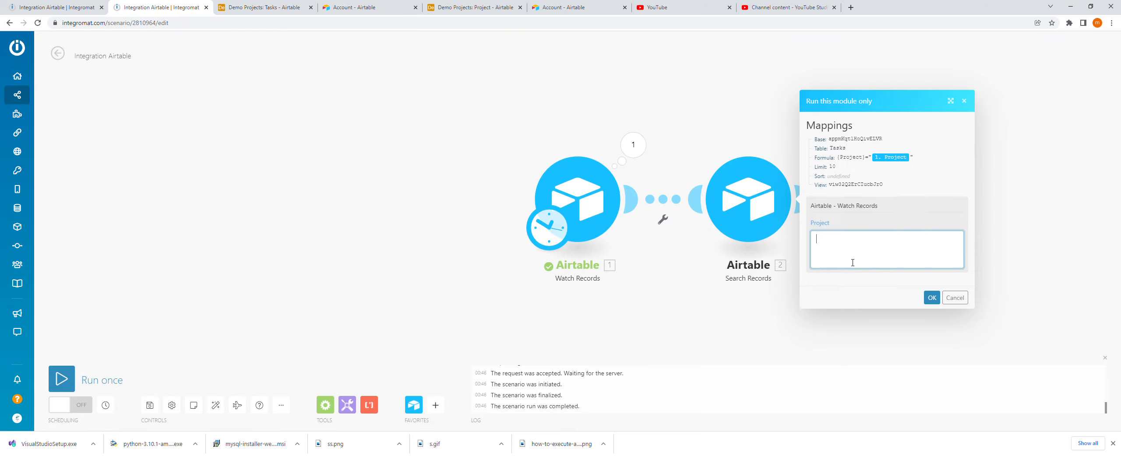
text(Communications)
click(932, 298)
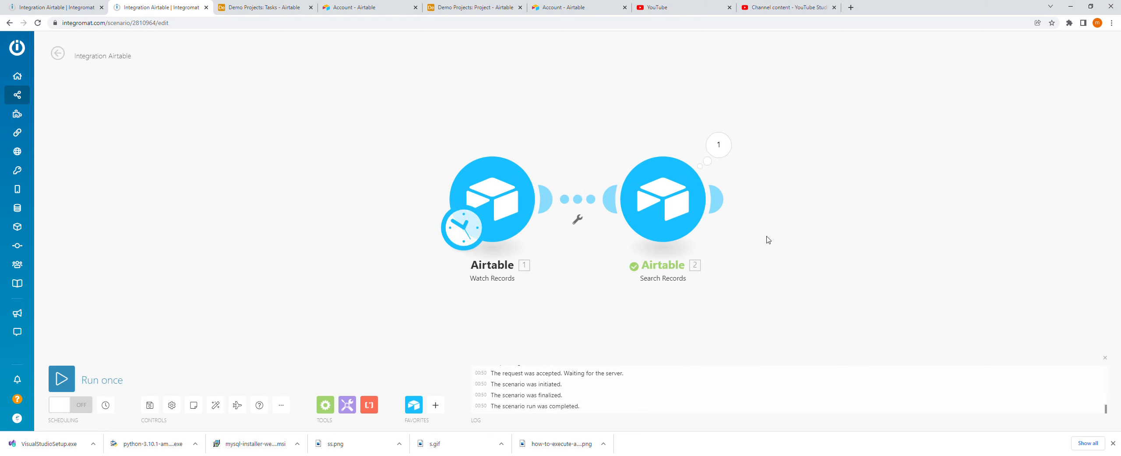
- Examine the Search Records output bundles and compare them with the Communications tasks in the Airtable Tasks table
click(723, 158)
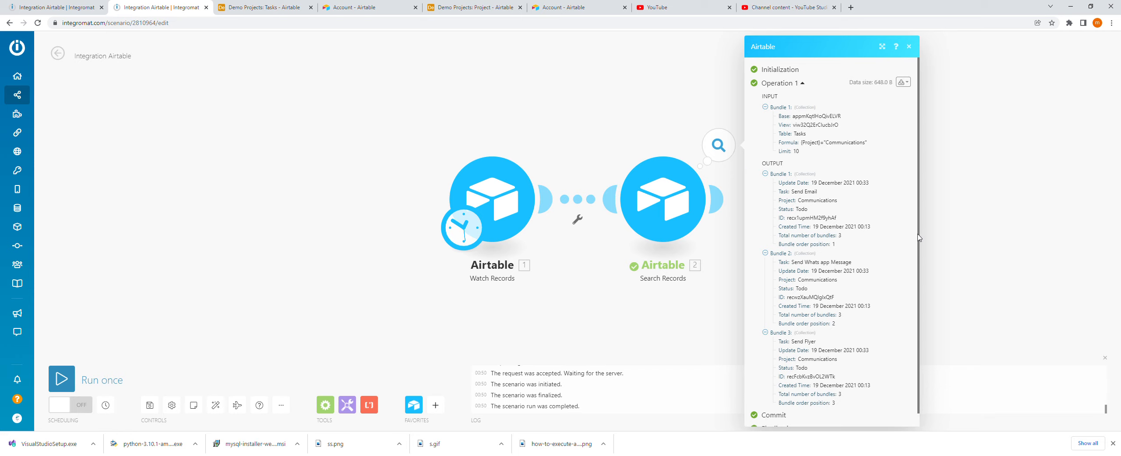
scroll(854, 211, down, 1)
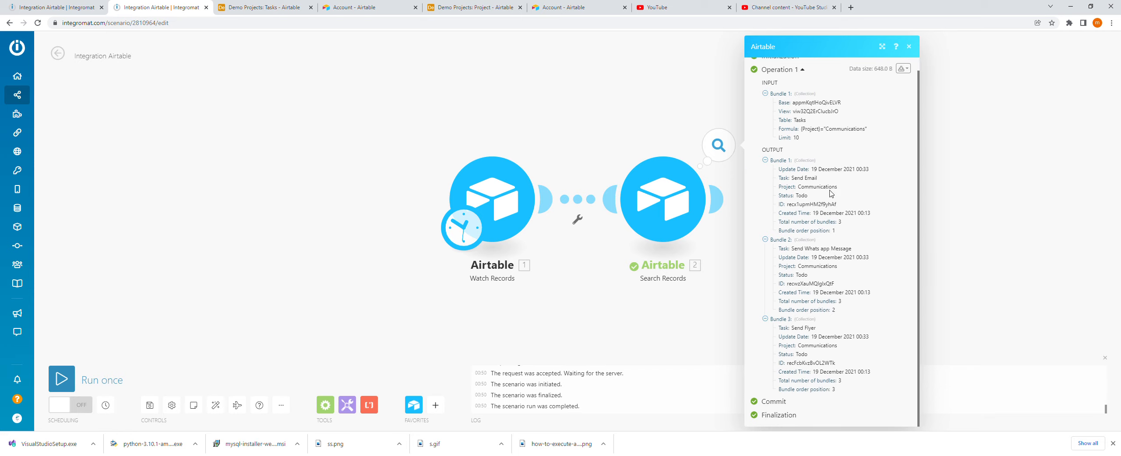
click(271, 7)
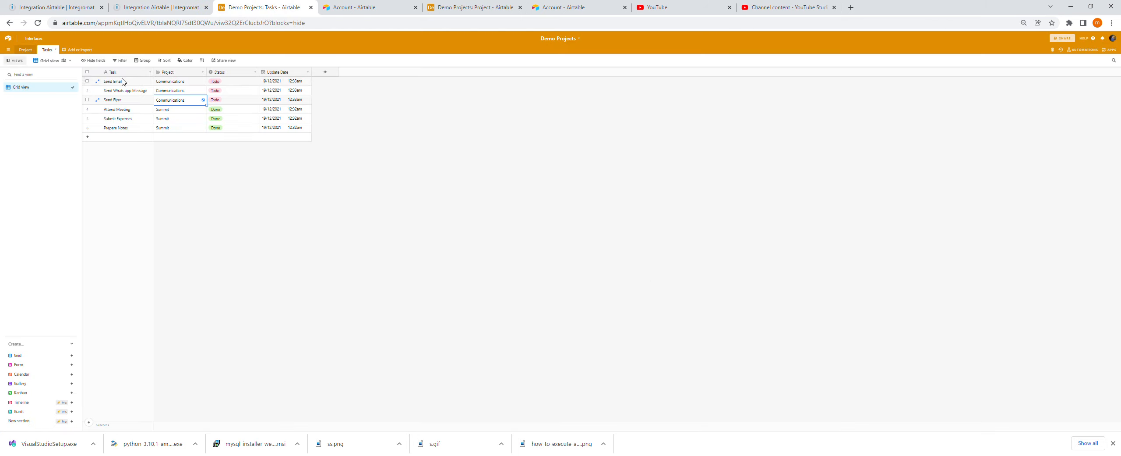
click(165, 9)
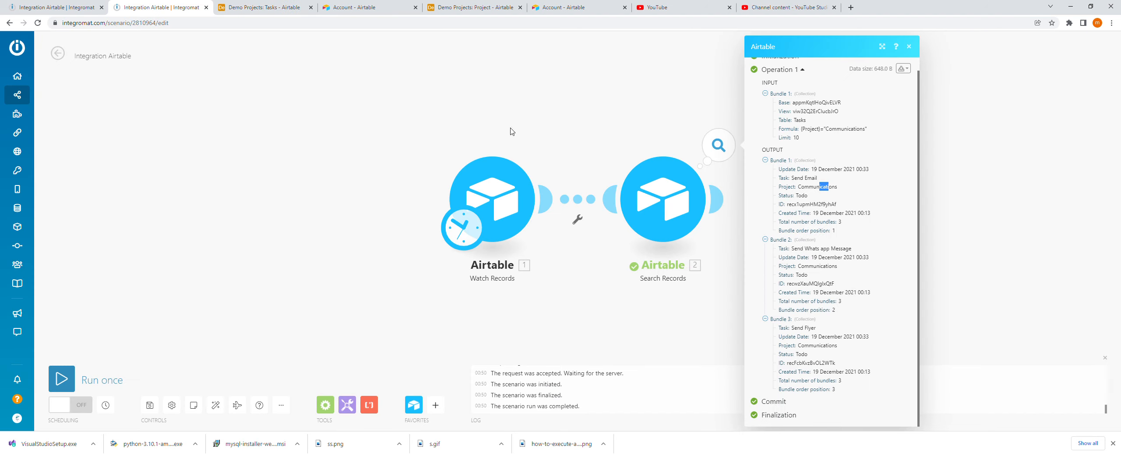
click(354, 146)
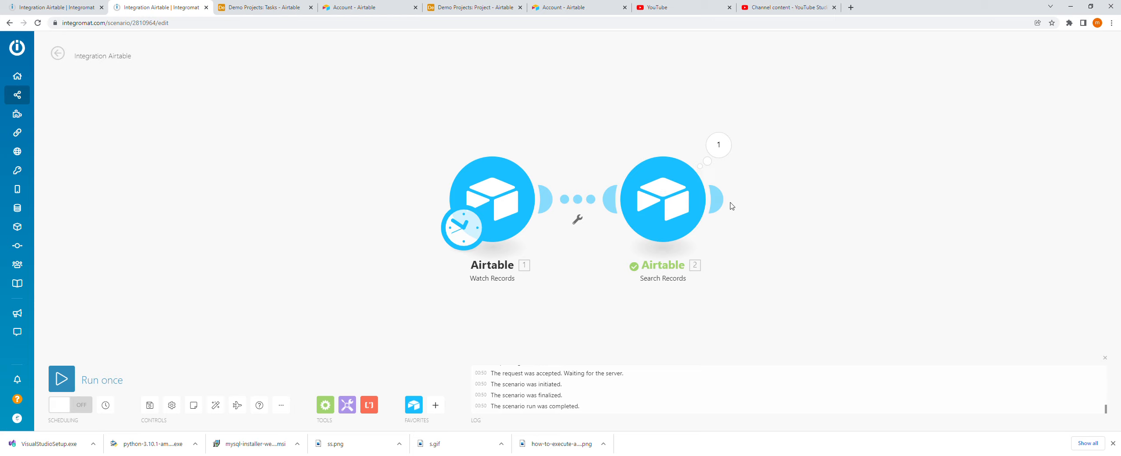
- Add an Airtable Update a Record module after Search Records
mouse_move(728, 206)
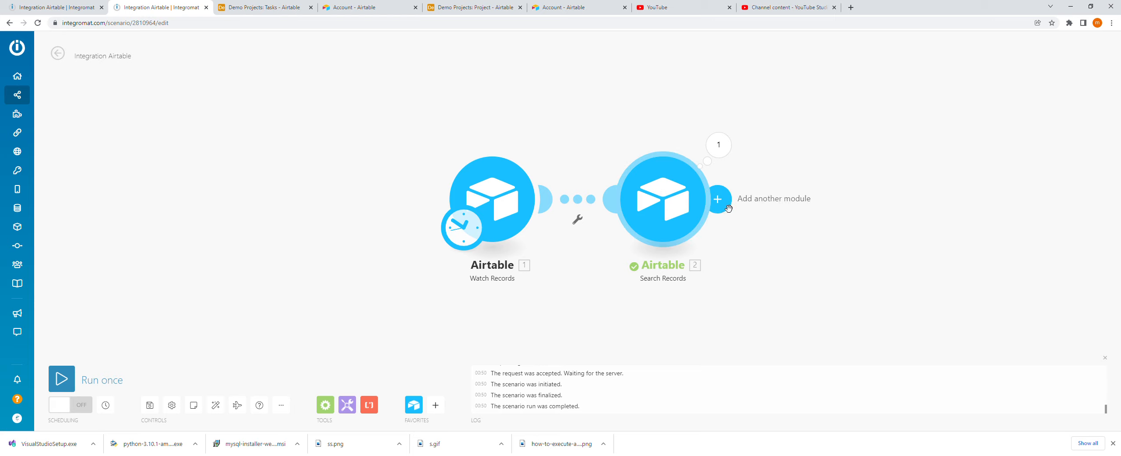
click(718, 200)
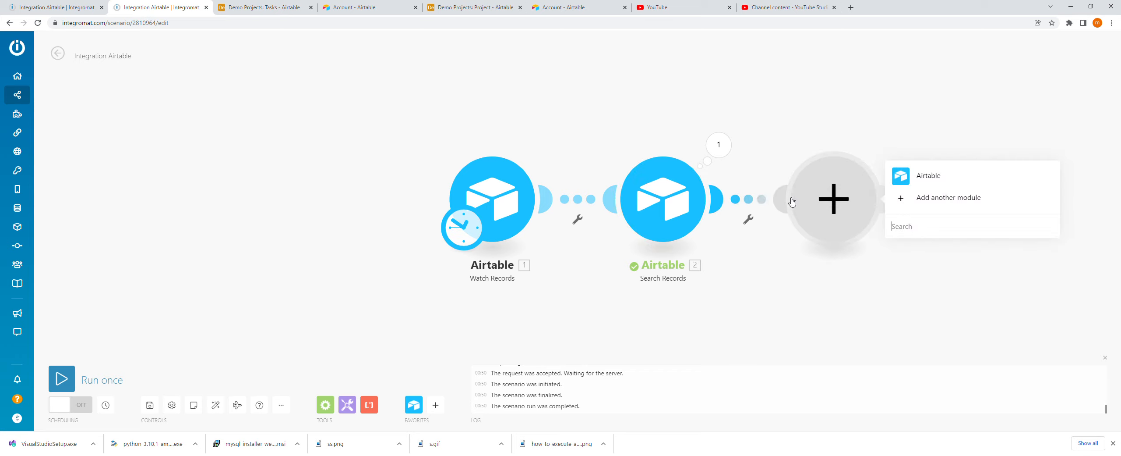
click(946, 183)
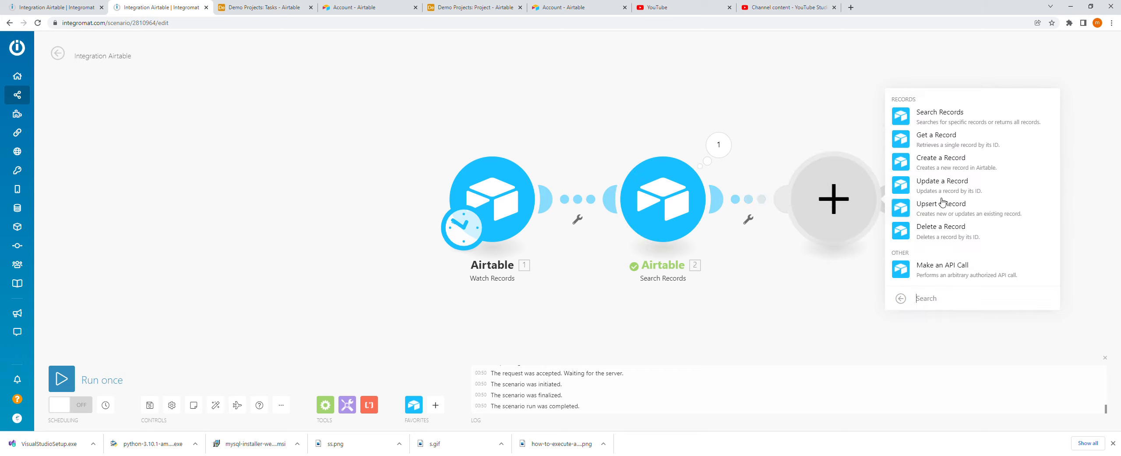
click(938, 182)
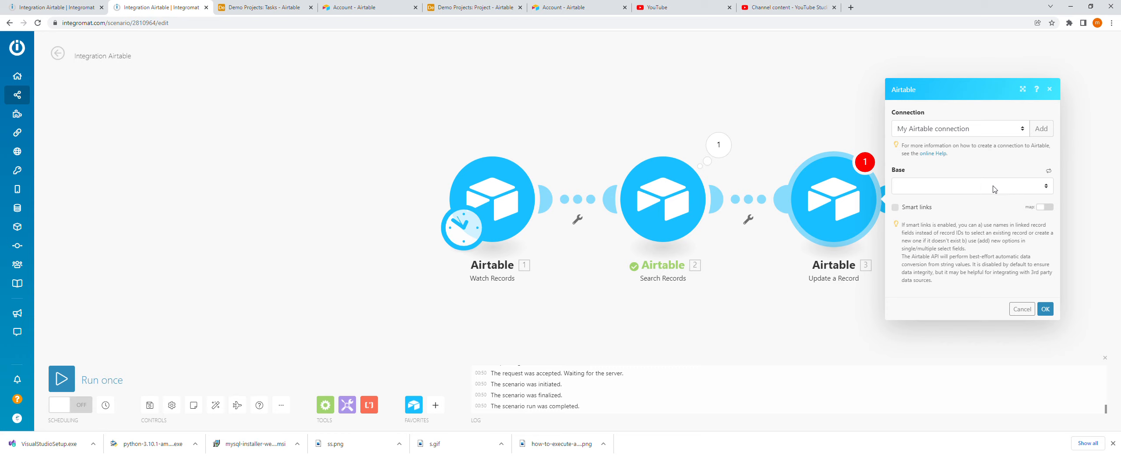
- Set the Update a Record module's base to Demo Projects and its table to Tasks
click(993, 189)
key(Down)
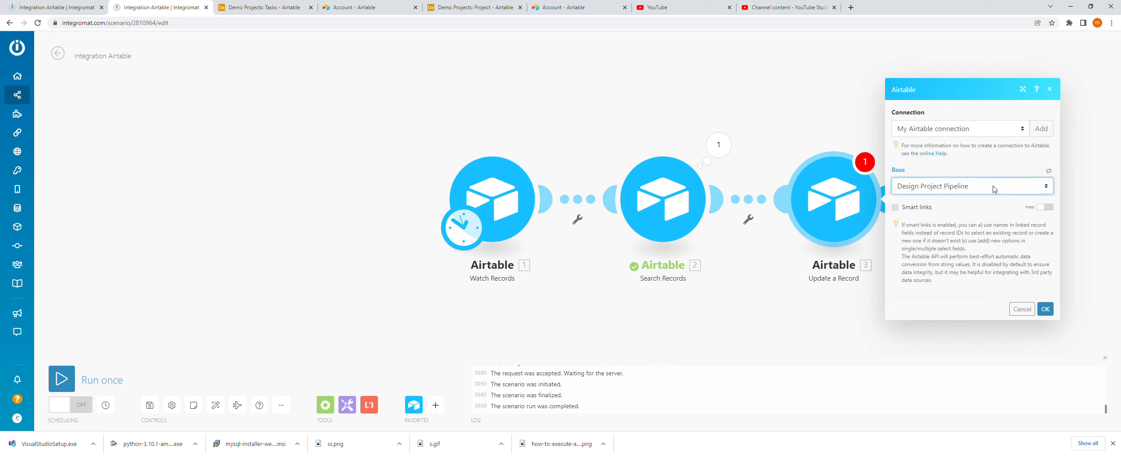
key(Down)
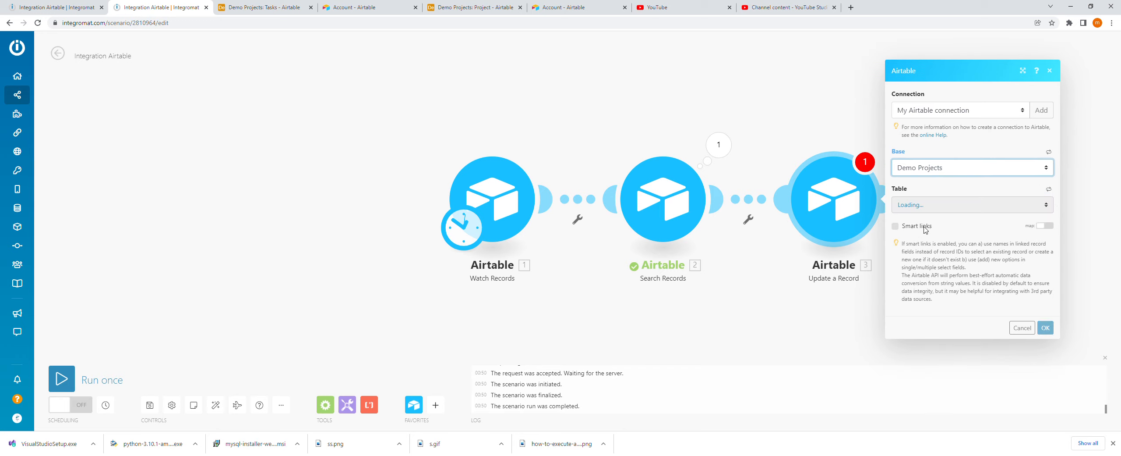
key(Tab)
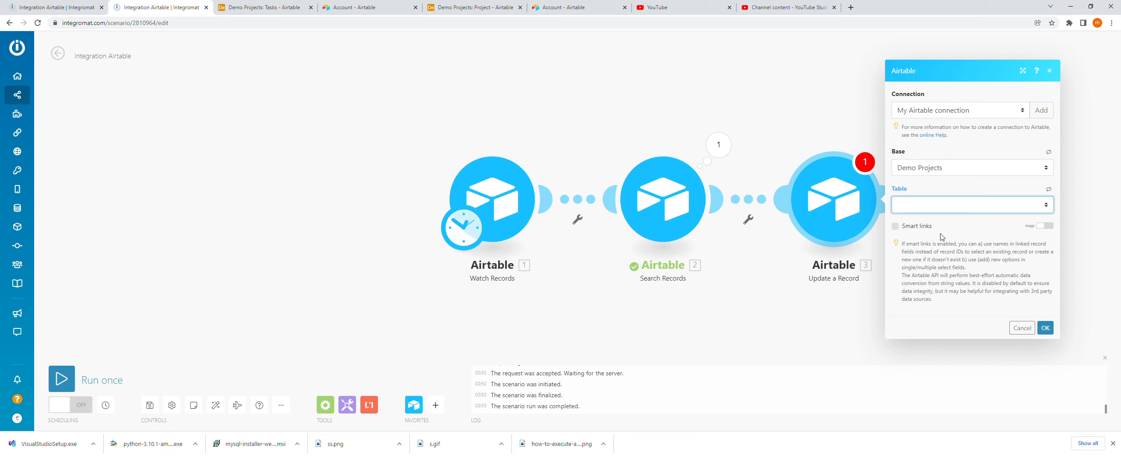
key(Down)
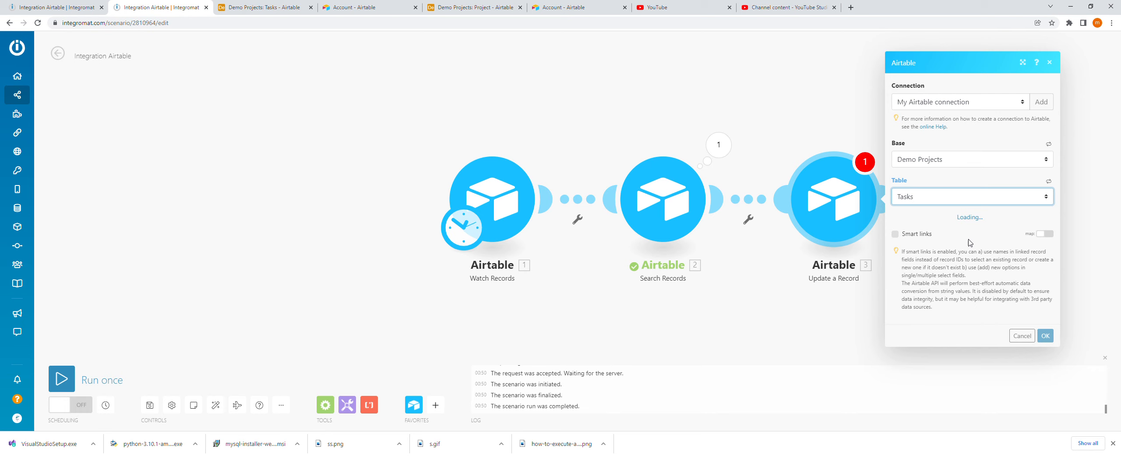
- Map Record ID to the Search Records ID and Status to the Watch Records Status, and save the module settings
click(1010, 225)
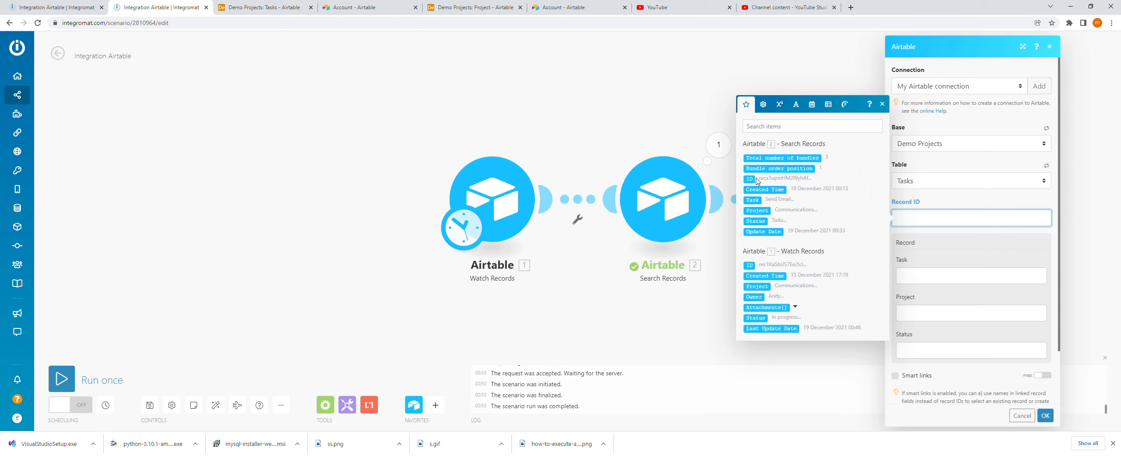
drag(756, 180, 921, 222)
click(1016, 350)
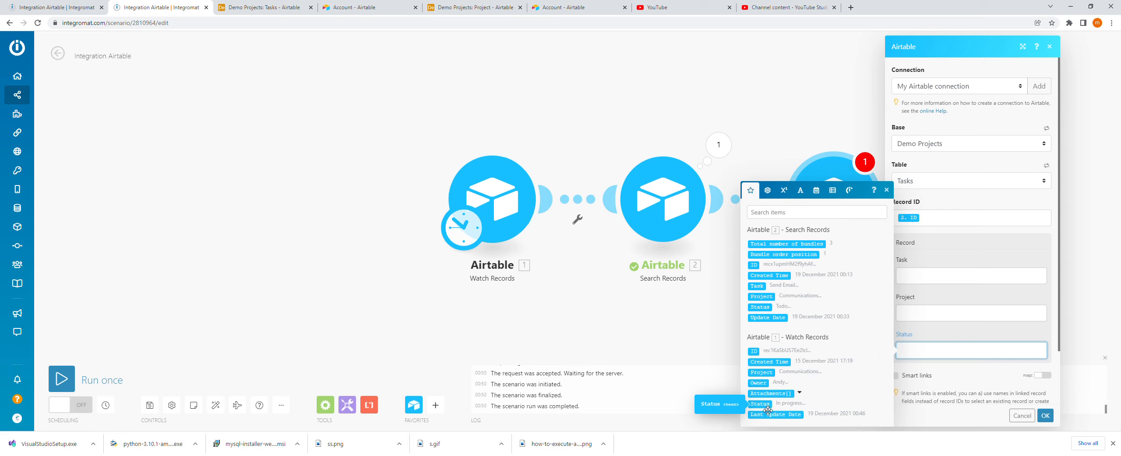
drag(768, 410, 931, 353)
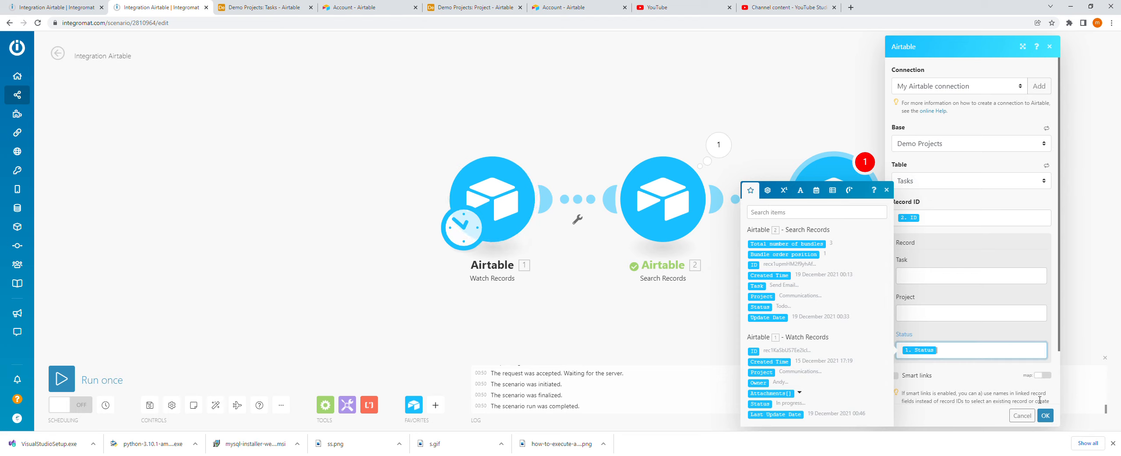
click(994, 382)
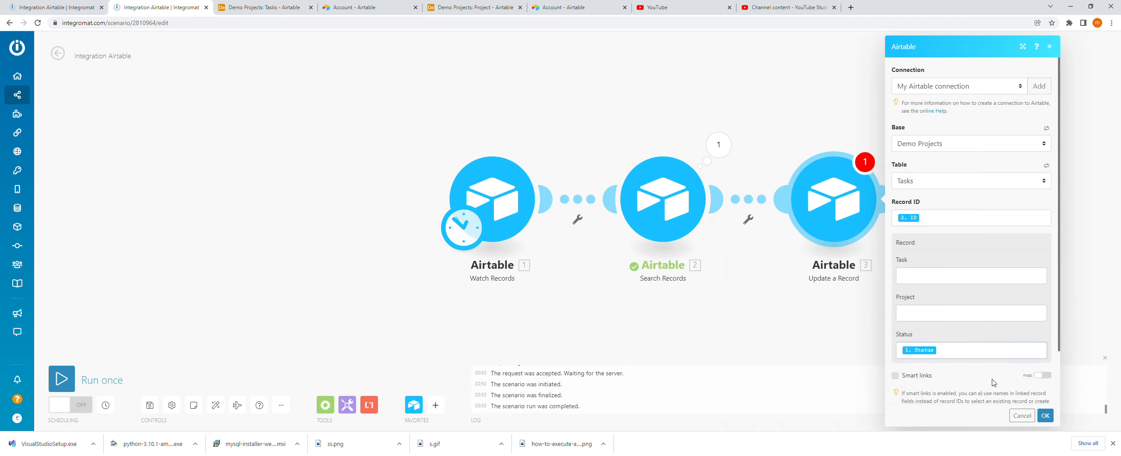
click(1047, 416)
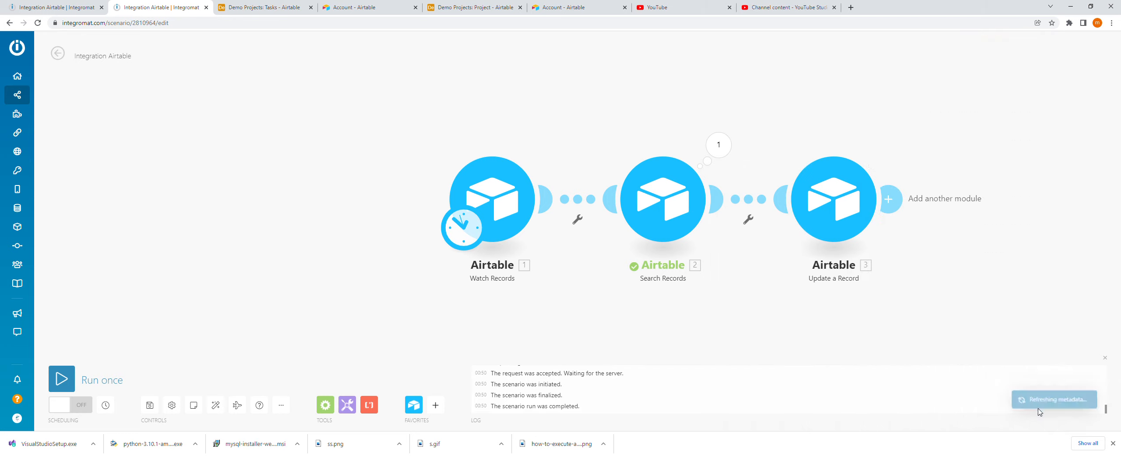
- Start a run of only the Update a Record module and copy the Send Email task's ID from the Search Records output
right_click(838, 220)
click(780, 259)
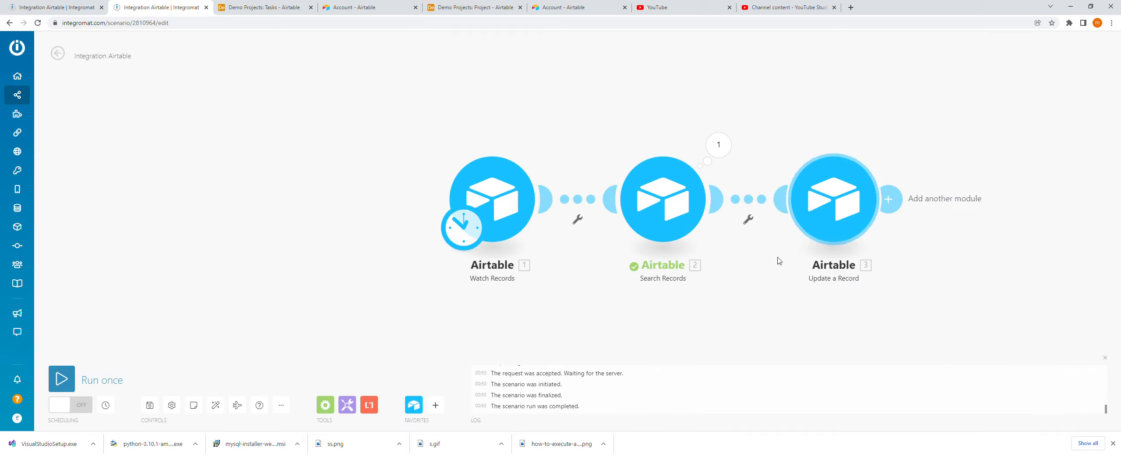
right_click(846, 216)
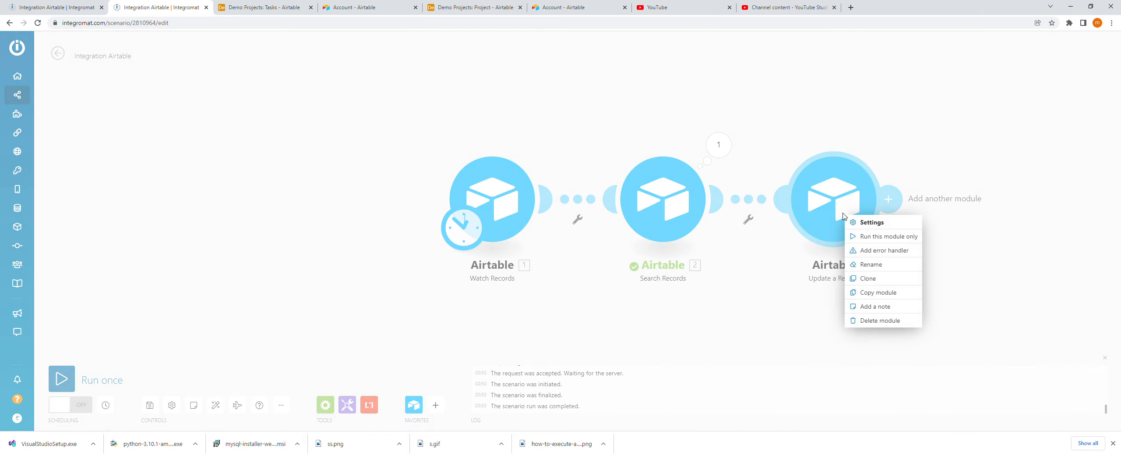
click(879, 237)
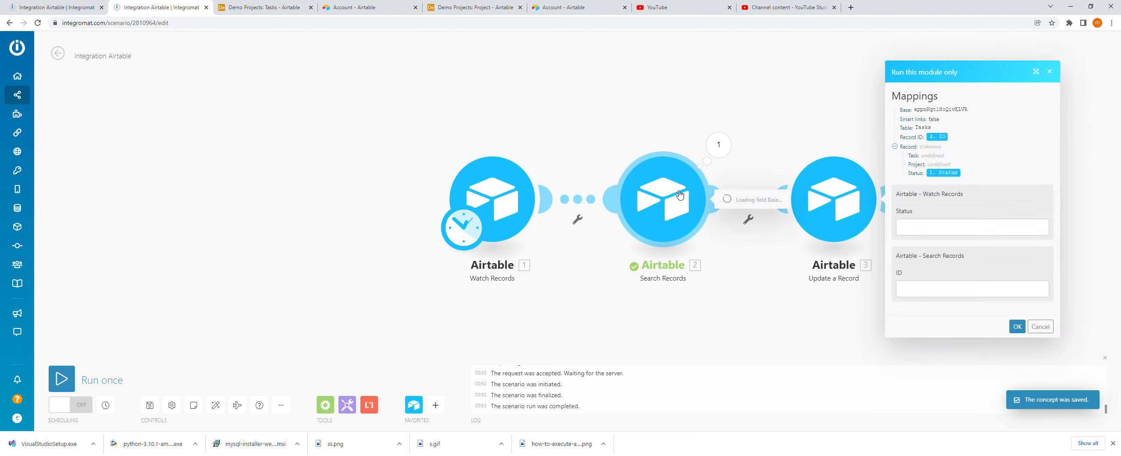
click(719, 147)
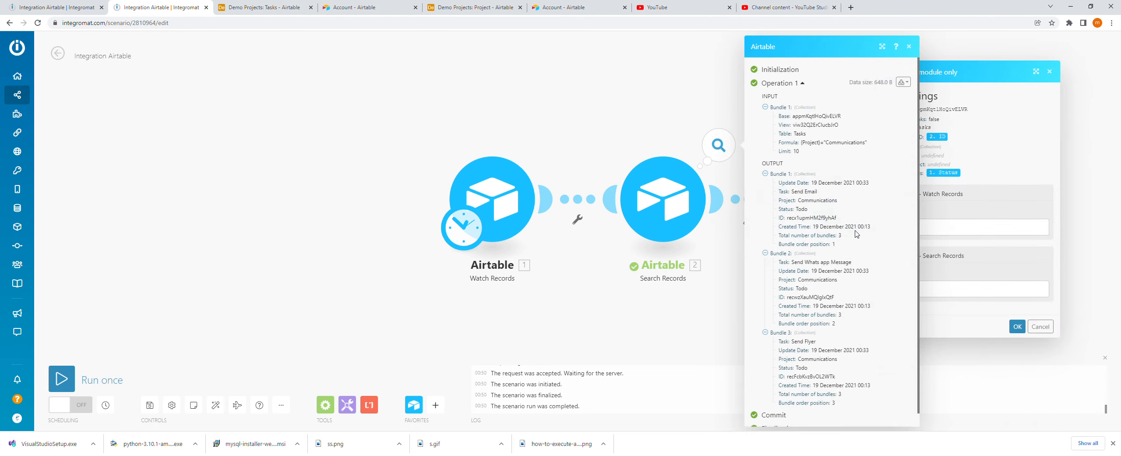
drag(844, 219, 787, 219)
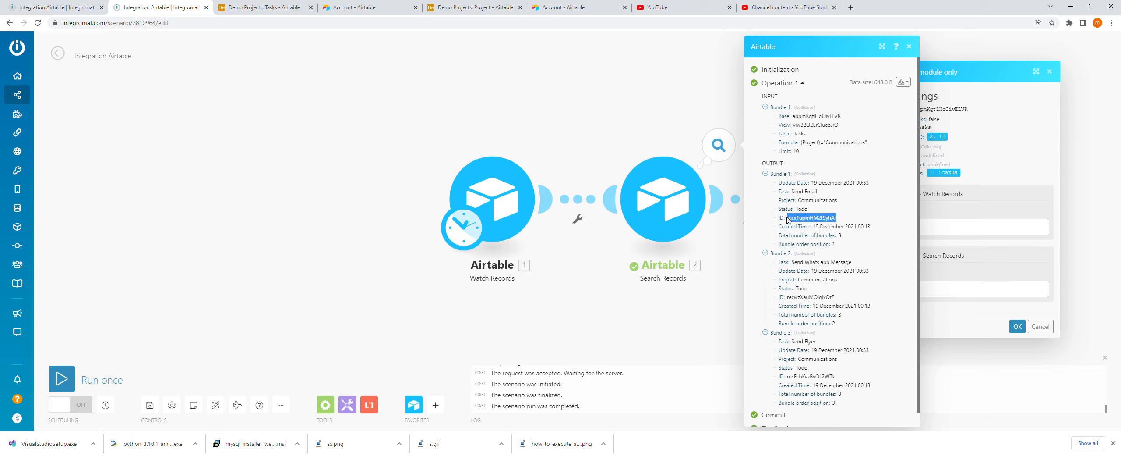
click(952, 251)
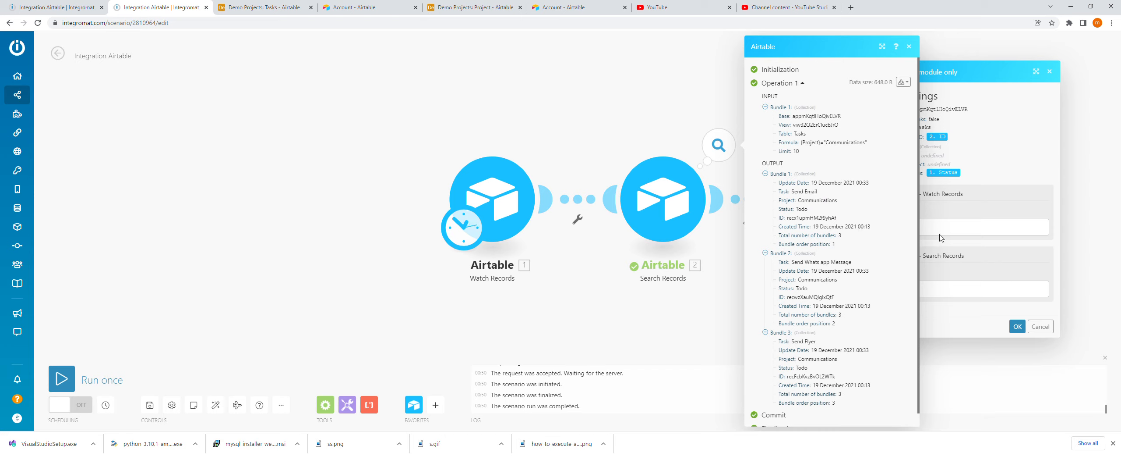
drag(839, 219, 787, 223)
key(ctrl+c)
- Run the Update a Record module with the copied record ID and Status Done, and check the Tasks table in Airtable
click(942, 234)
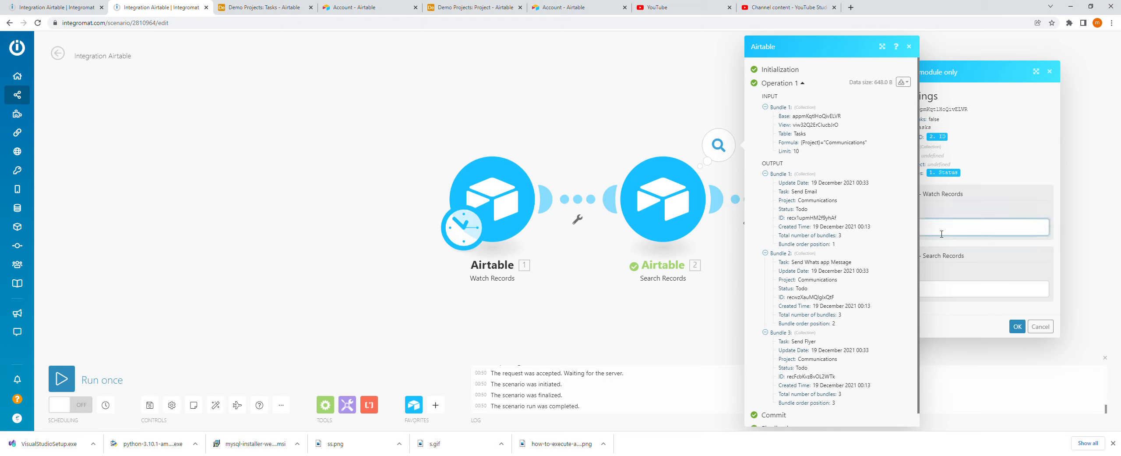
click(909, 46)
key(Tab)
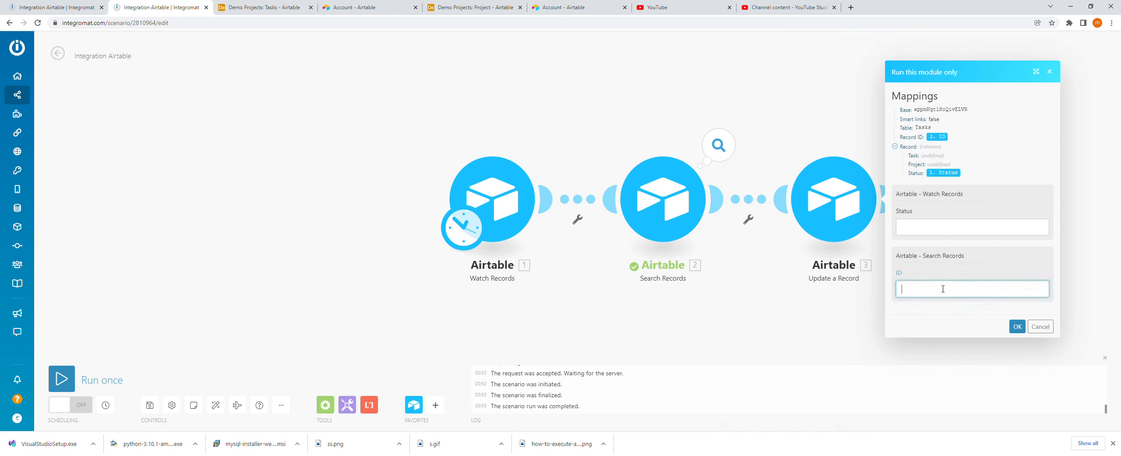
key(ctrl+v)
drag(918, 292, 808, 279)
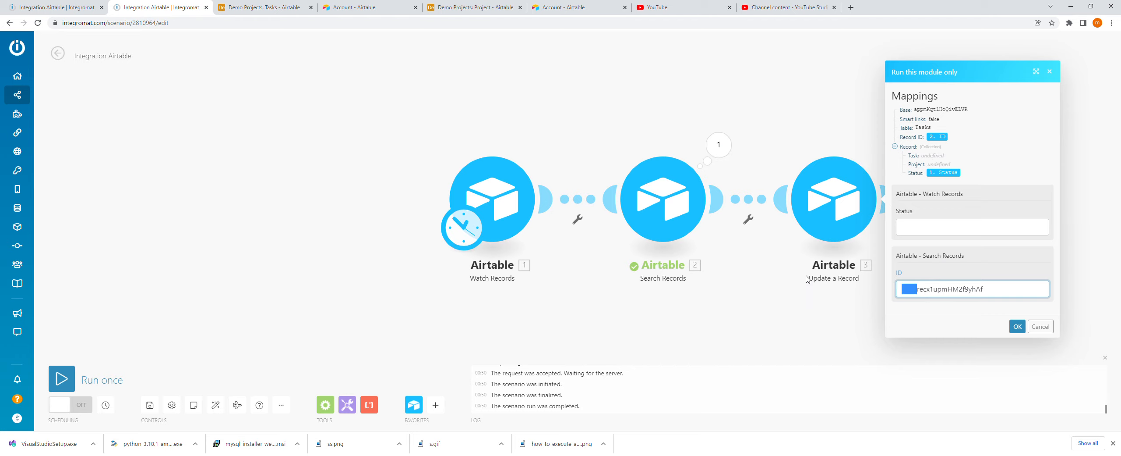
key(BackSpace)
text(Done)
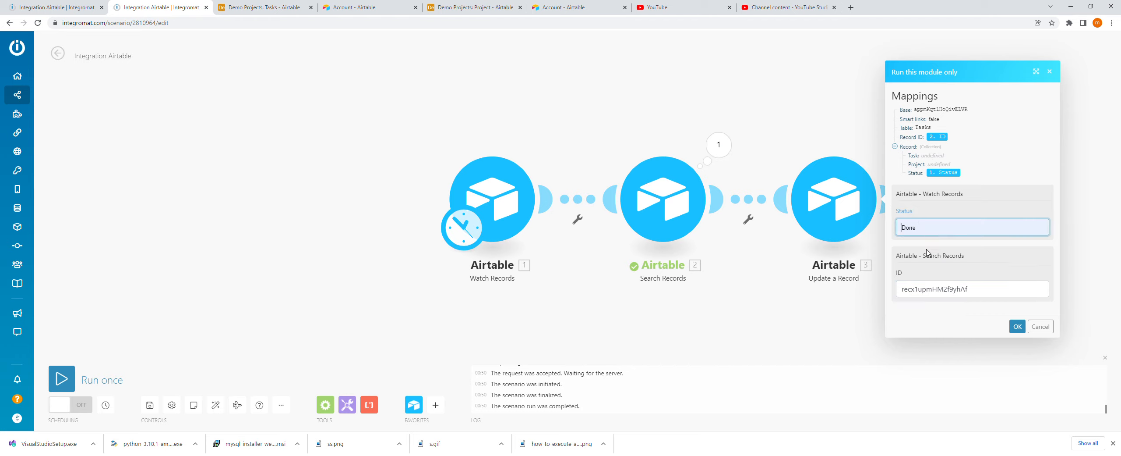
click(1017, 326)
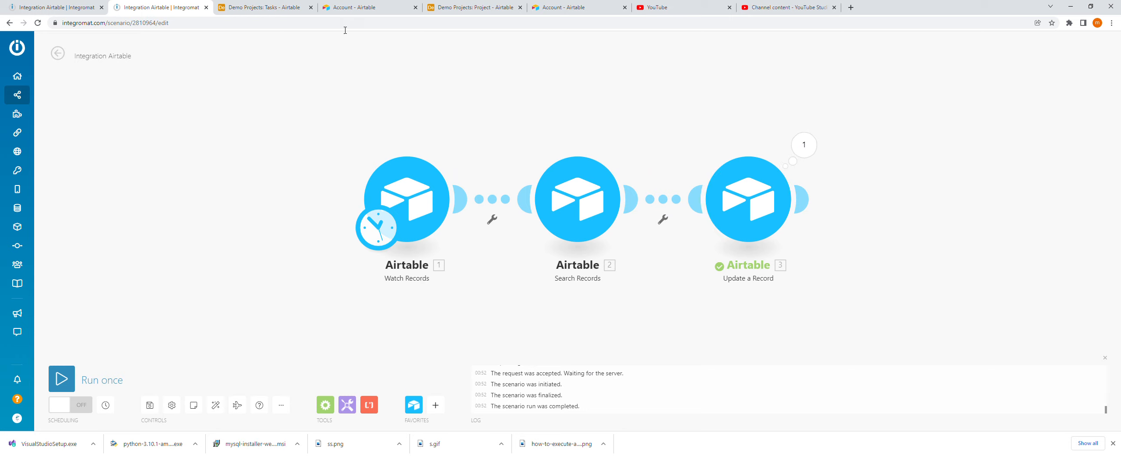
click(263, 7)
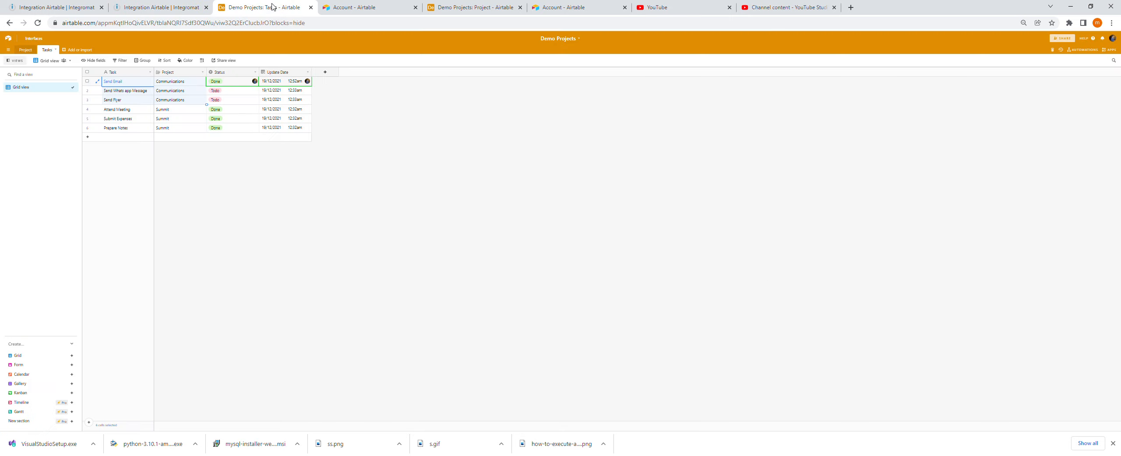
- Set the Send Email task's Status to Todo in the Tasks table
click(233, 83)
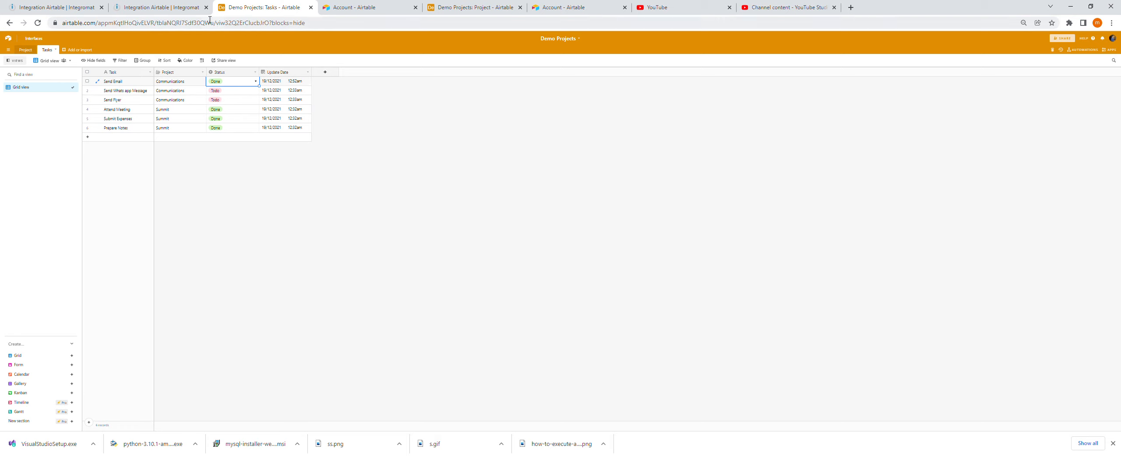
click(228, 81)
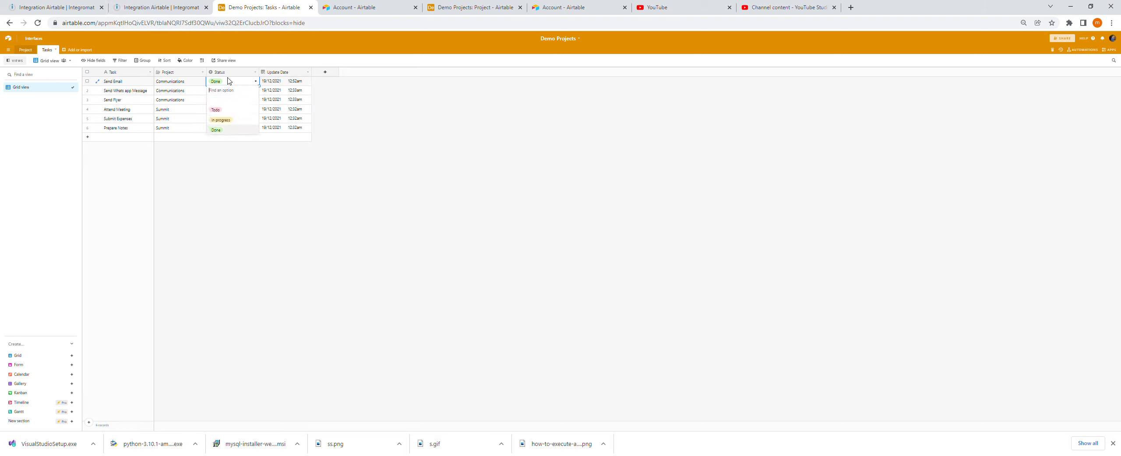
click(233, 111)
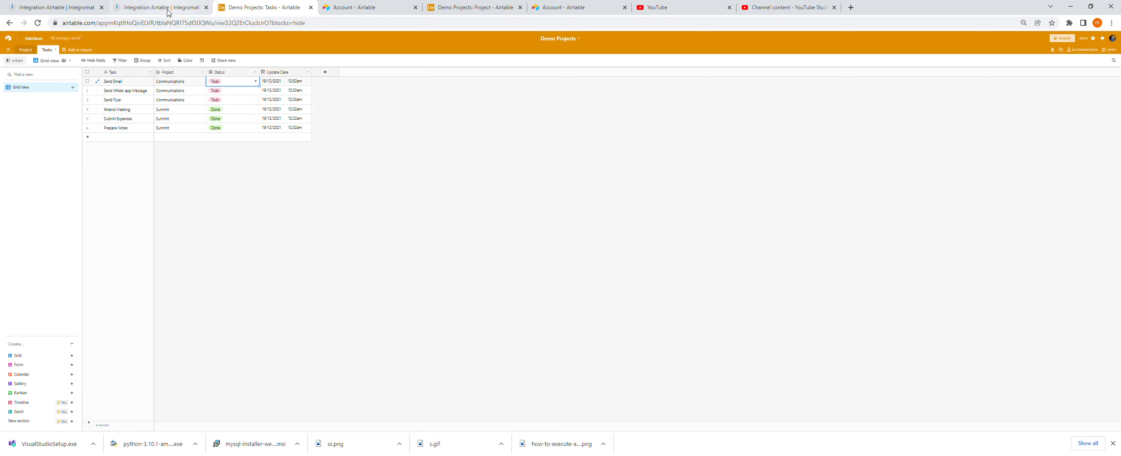
- In the Project table, switch the Communications project's Status to Todo and back to In progress
click(24, 50)
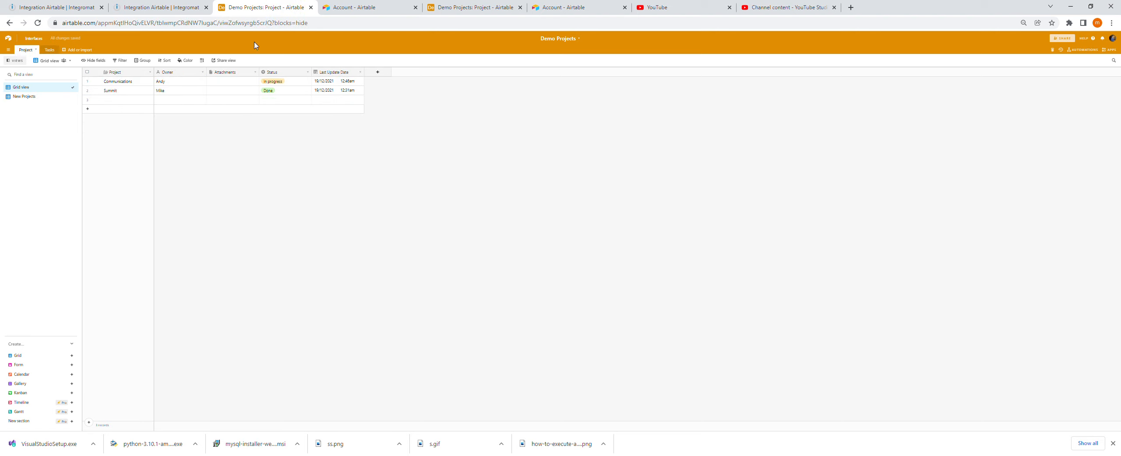
click(283, 82)
click(283, 83)
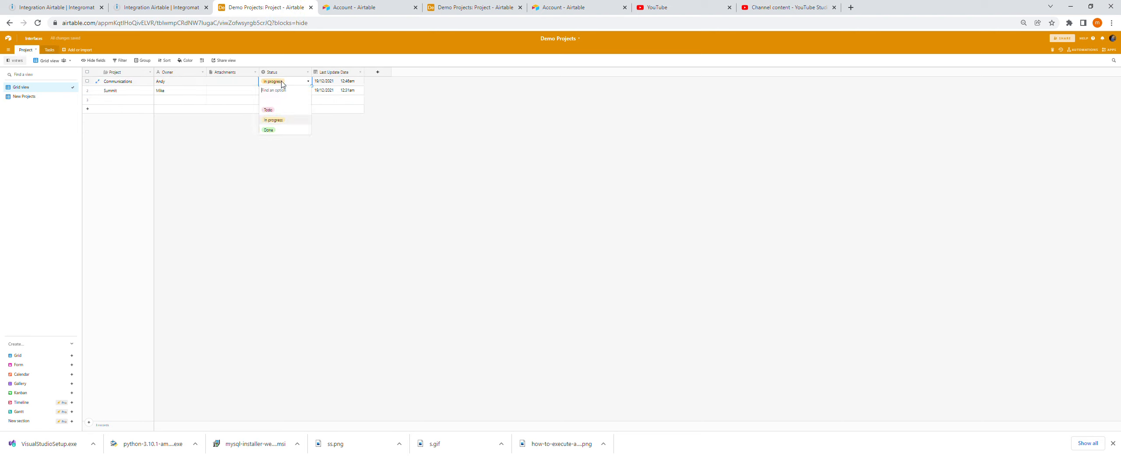
click(271, 109)
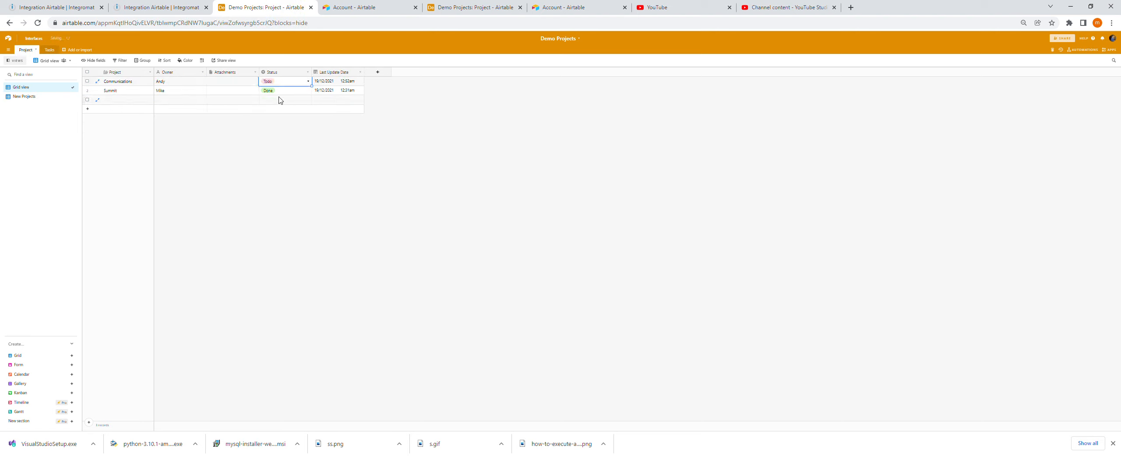
click(196, 12)
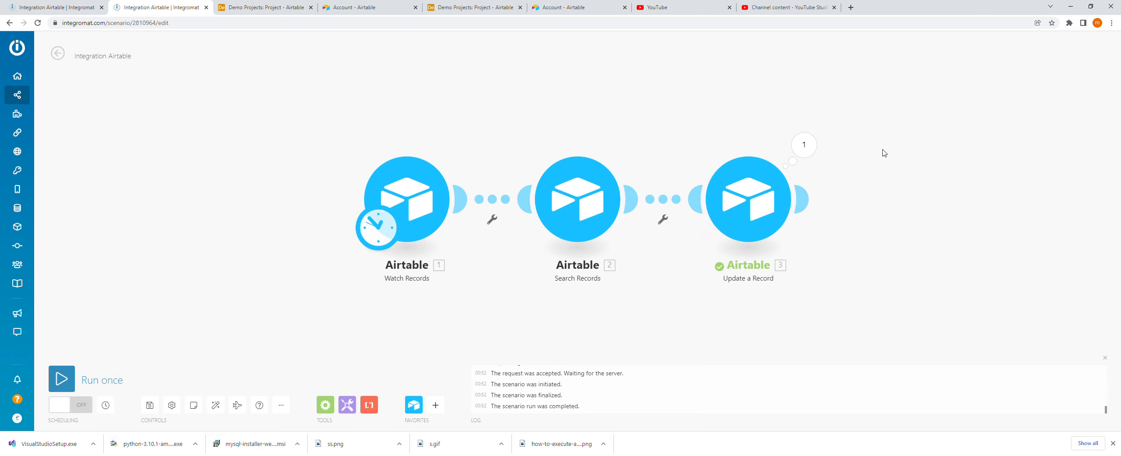
click(237, 12)
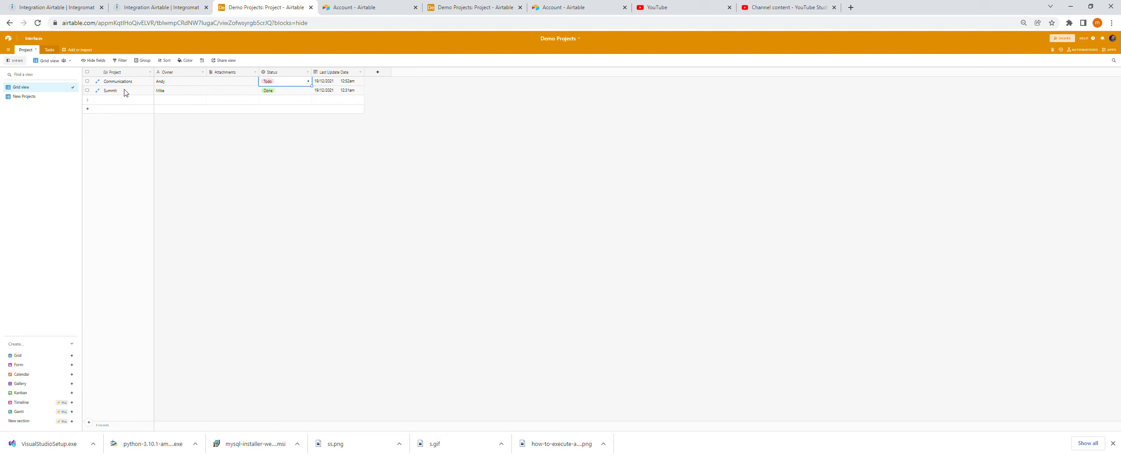
click(283, 84)
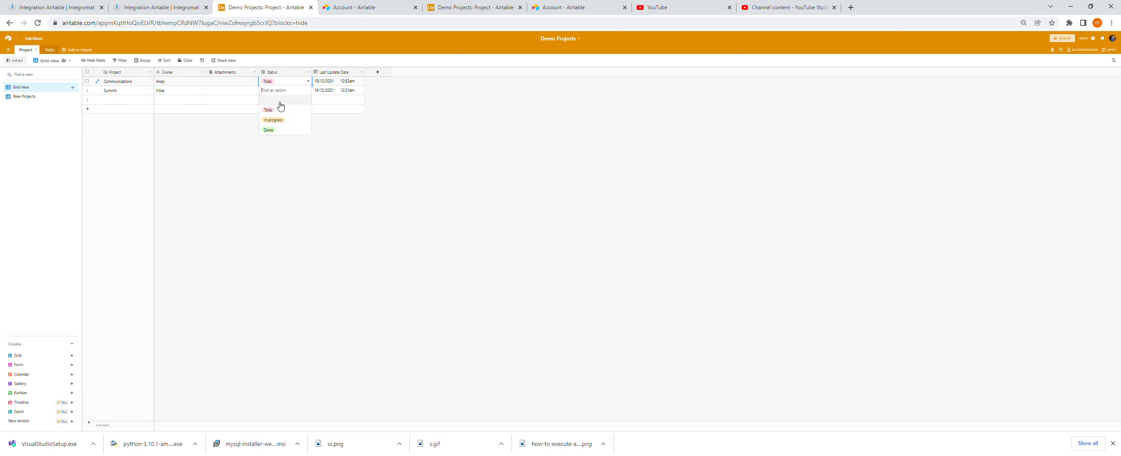
click(277, 120)
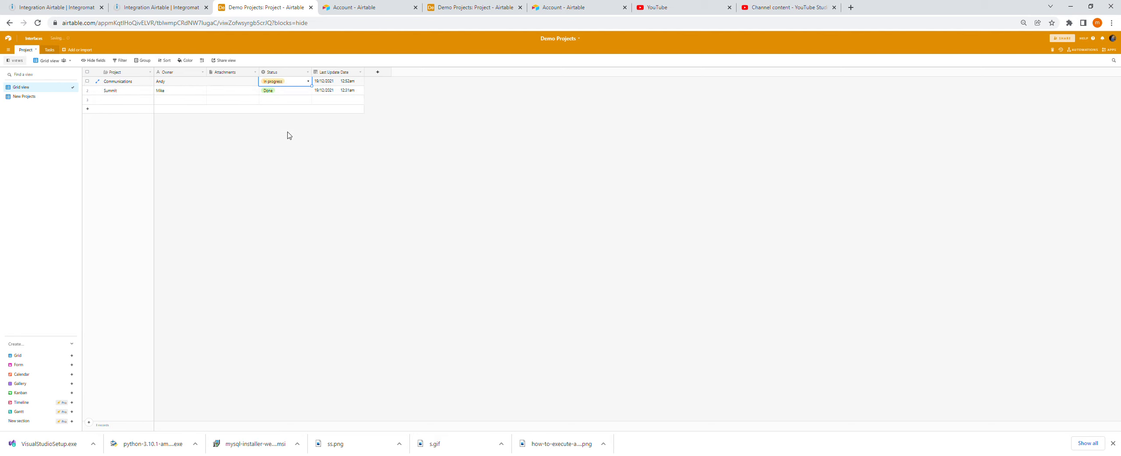
- Check the task statuses in the Tasks table and run the whole Integromat scenario once
click(48, 50)
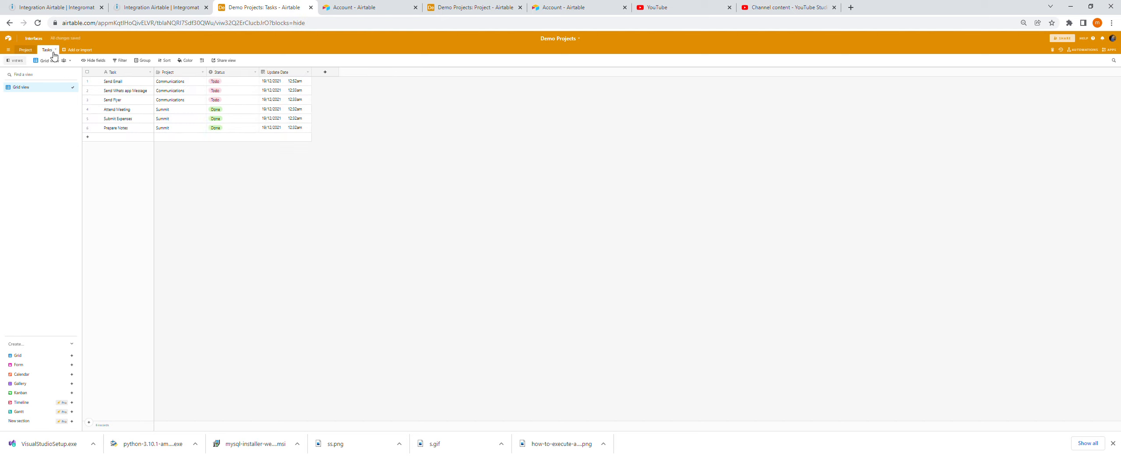
click(184, 10)
click(66, 378)
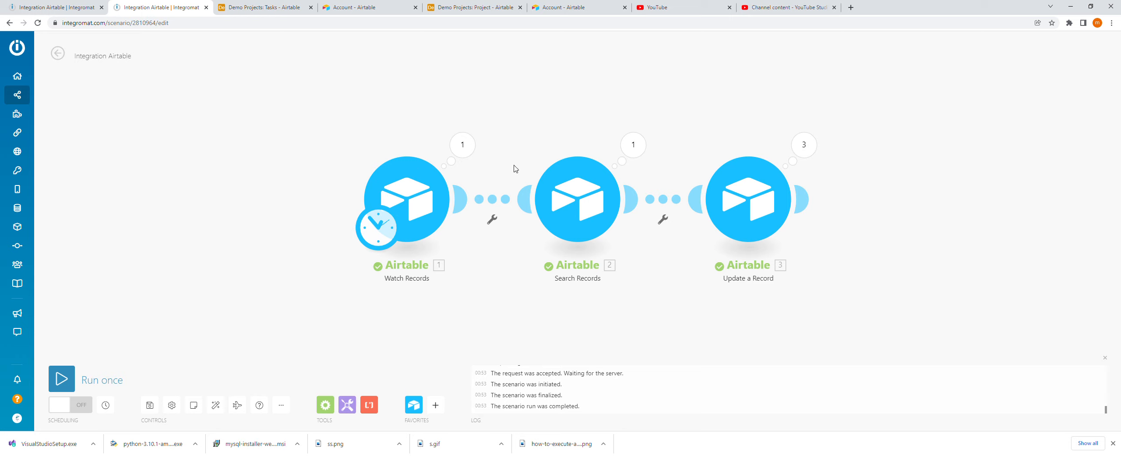
- Inspect the run output of the Watch Records, Search Records and Update a Record modules
click(469, 146)
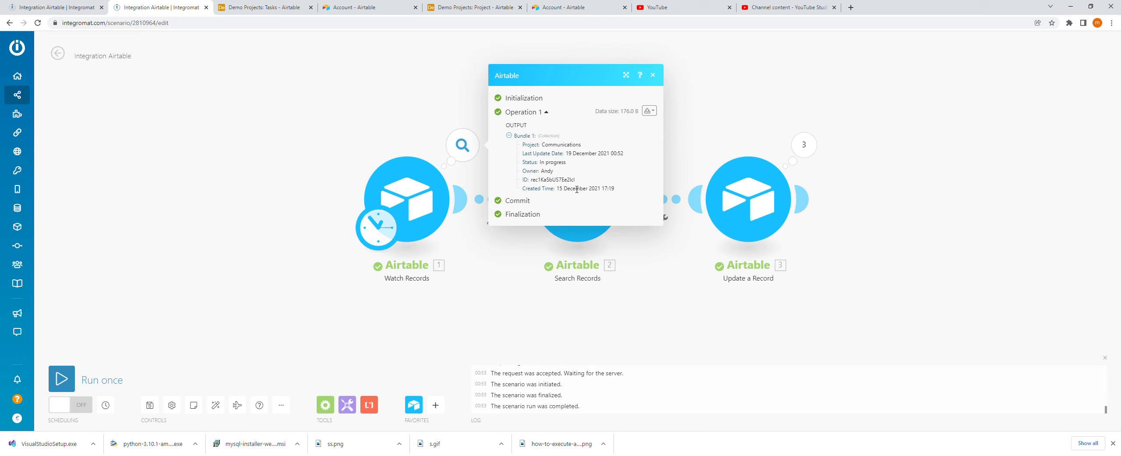
click(659, 302)
click(634, 145)
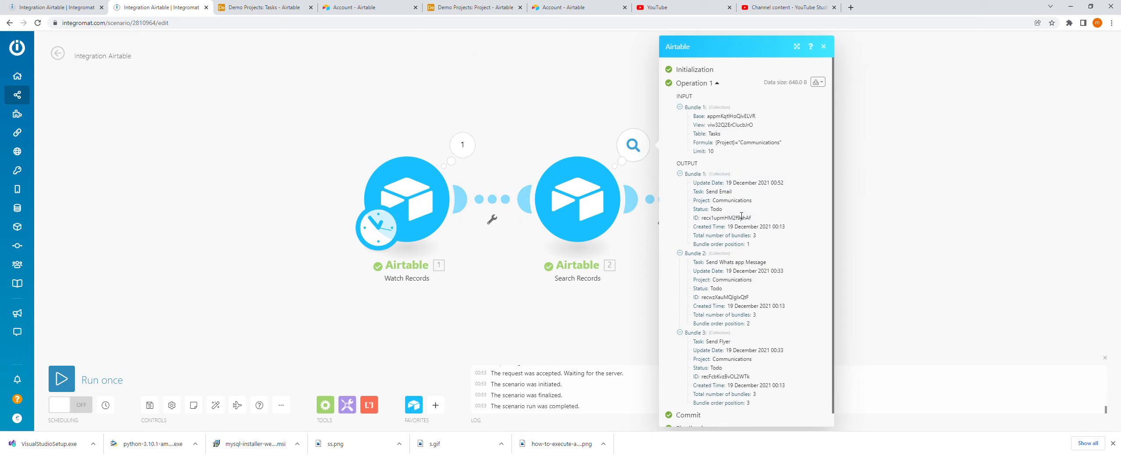
click(944, 304)
click(805, 146)
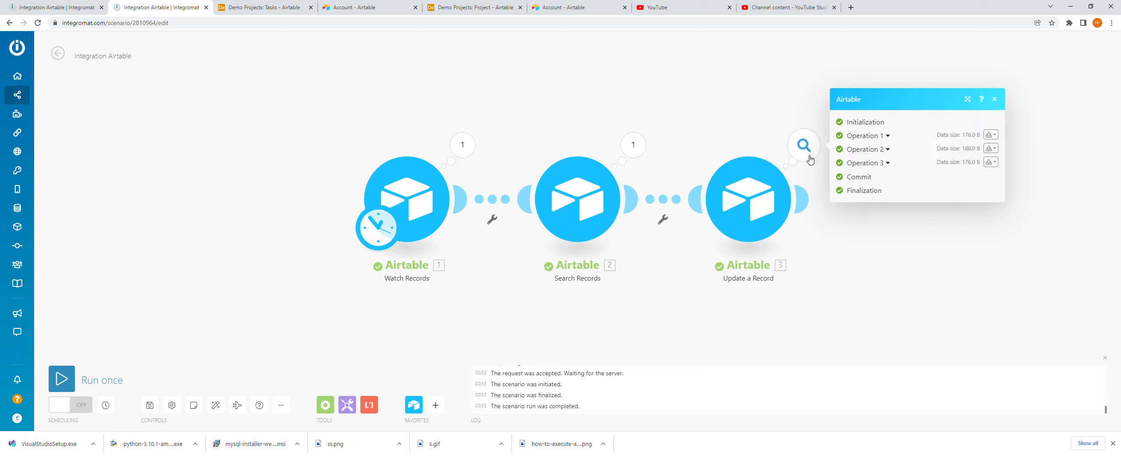
click(911, 260)
- Compare the Communications tasks' statuses in Airtable's Tasks table with the project's status in the Project table
click(267, 7)
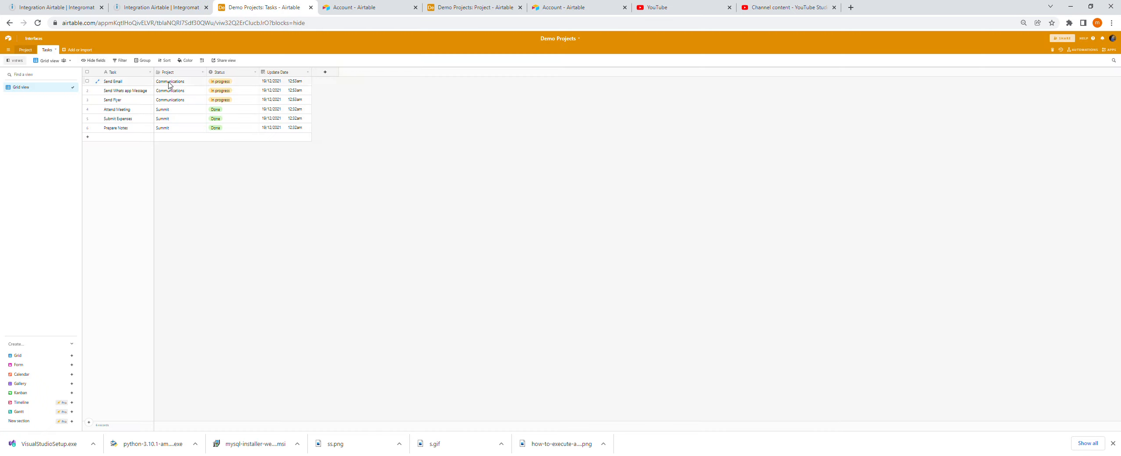
click(27, 50)
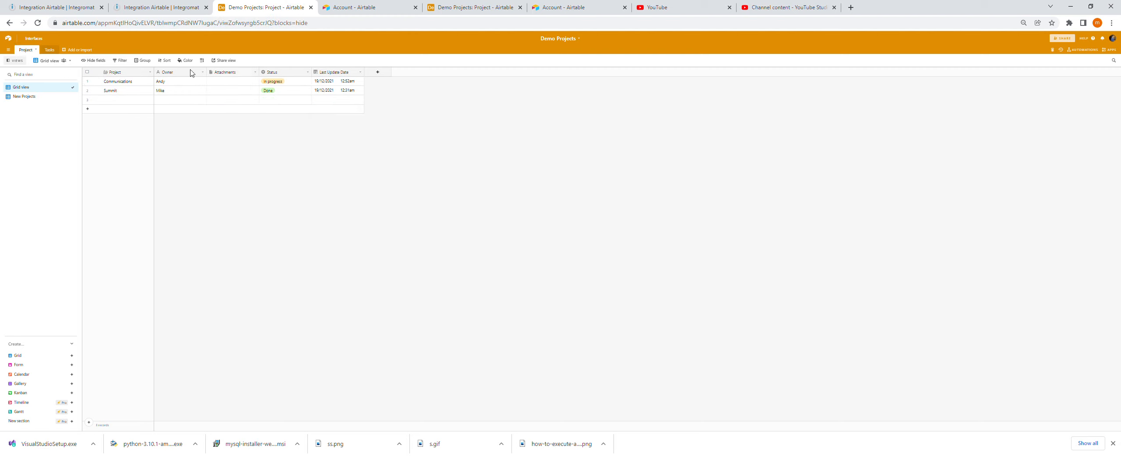
click(49, 49)
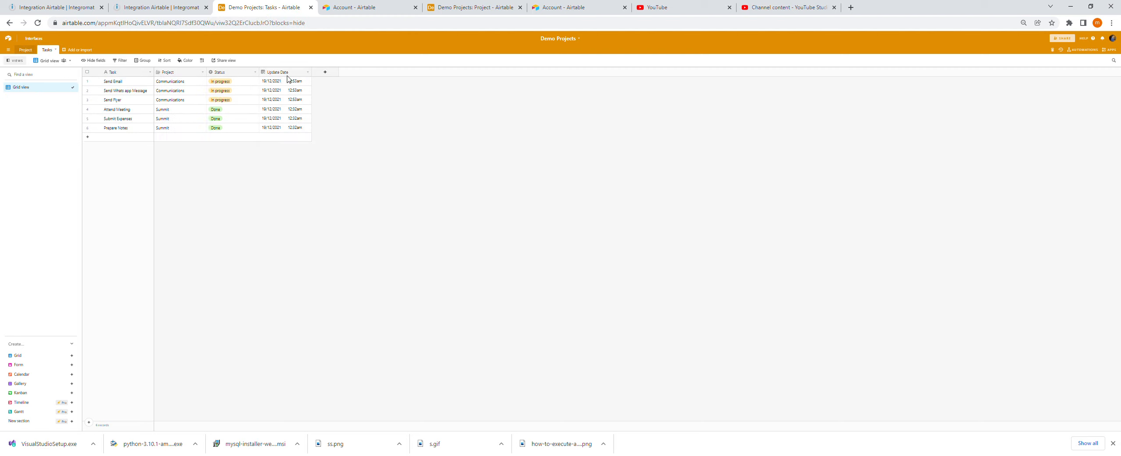
- Set the Communications project's Status to Done and run the Integromat scenario once
click(37, 50)
double_click(281, 81)
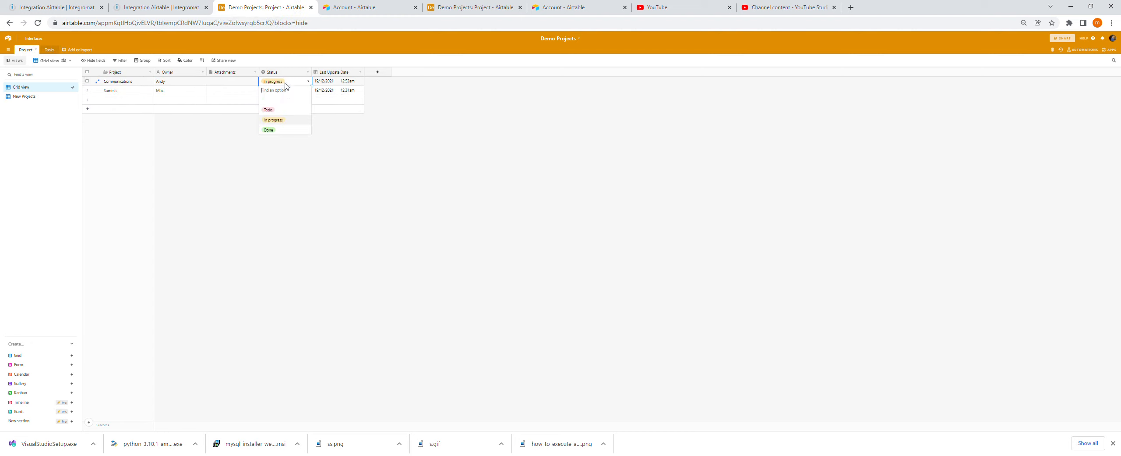
click(279, 129)
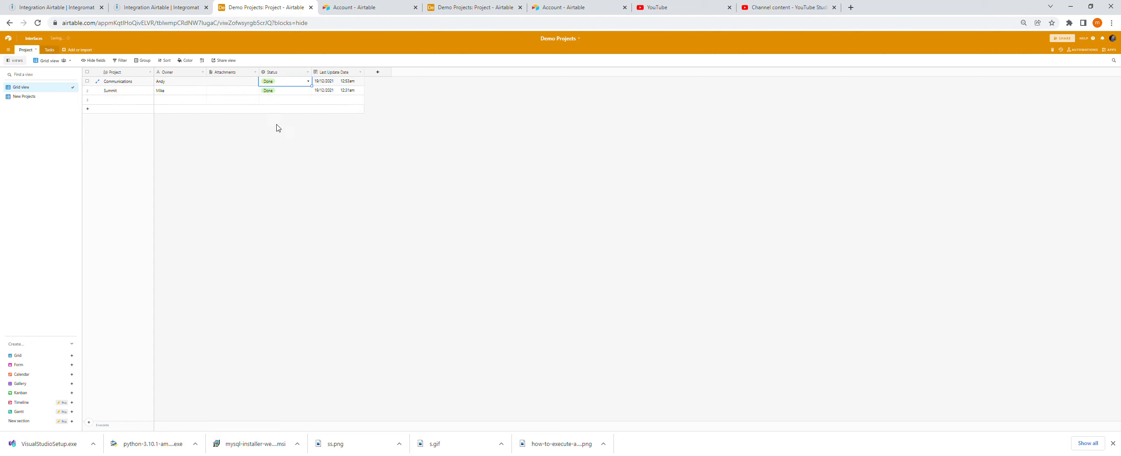
click(49, 50)
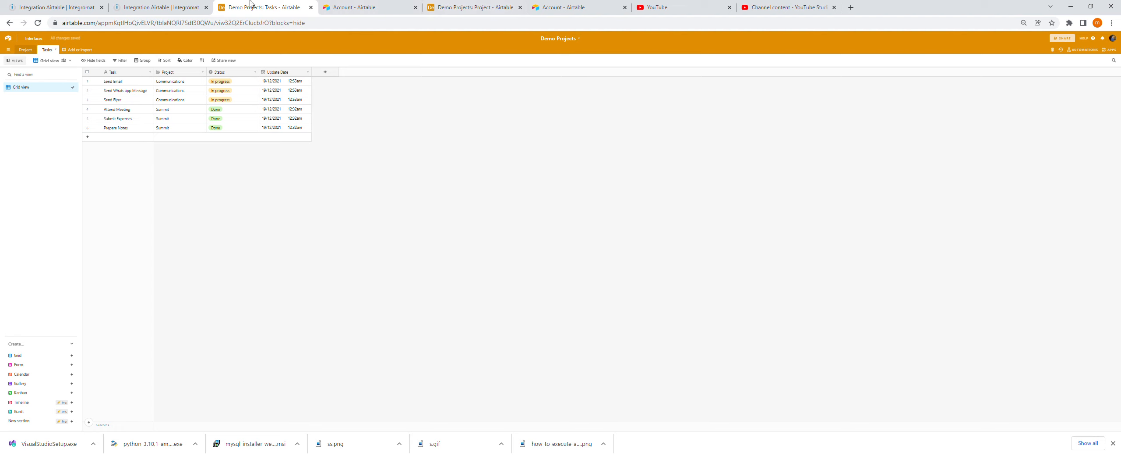
click(195, 6)
click(70, 372)
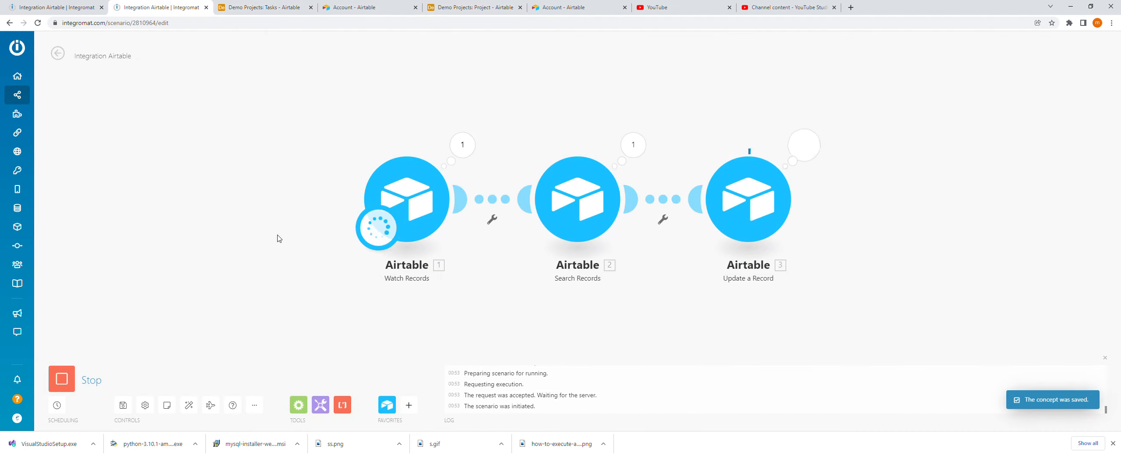
- Check the Communications tasks' statuses in Airtable's Tasks table after the scenario run
click(71, 3)
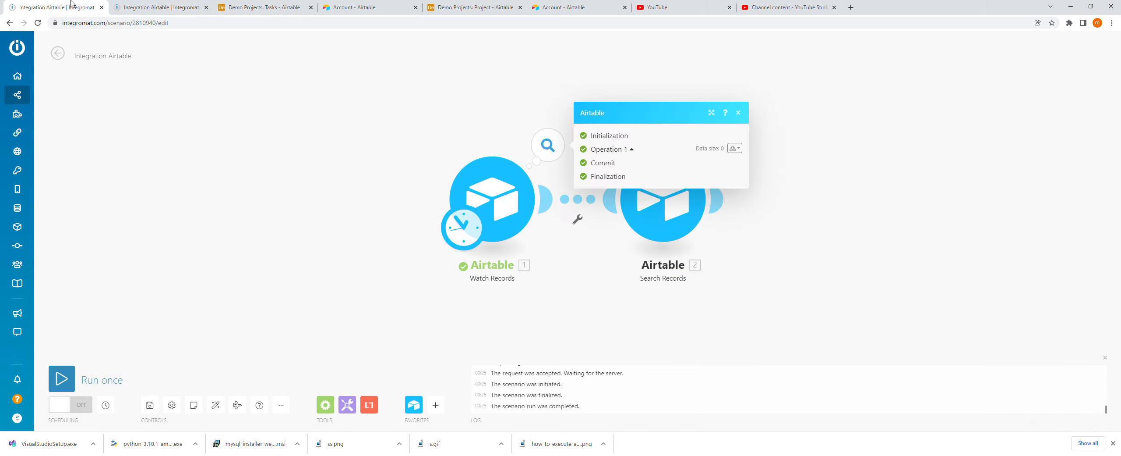
click(155, 5)
click(242, 6)
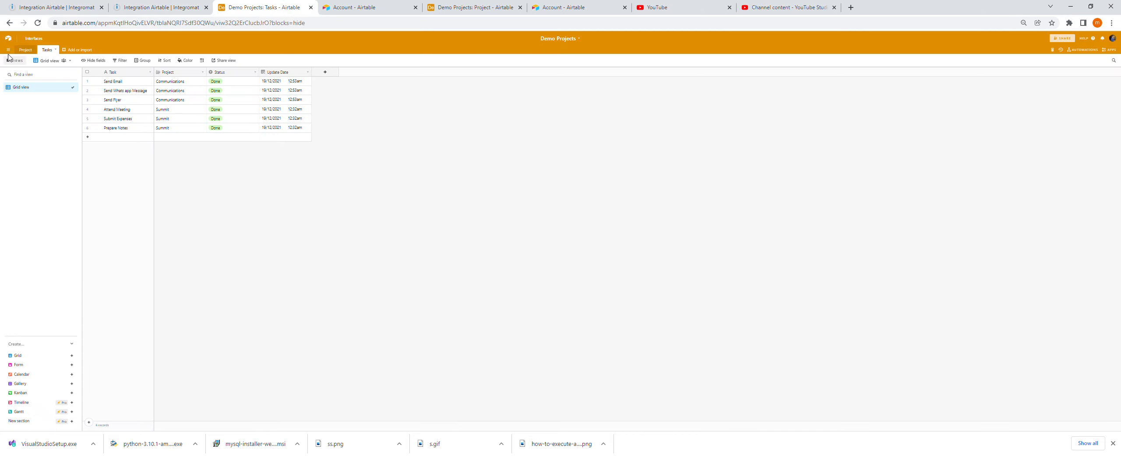
click(26, 50)
- Review the Integromat scenario's schedule settings for the run mode and interval in minutes, and close them without activating
click(188, 5)
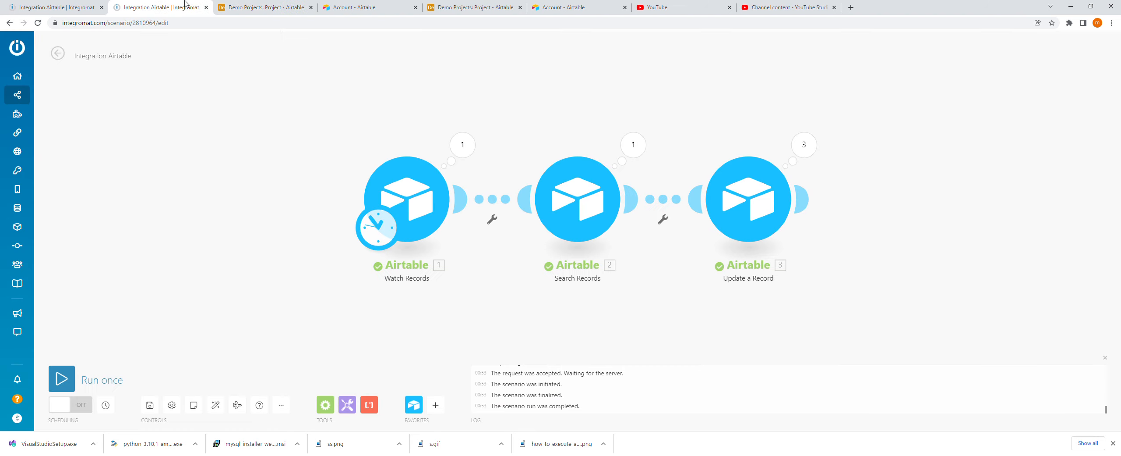
click(88, 406)
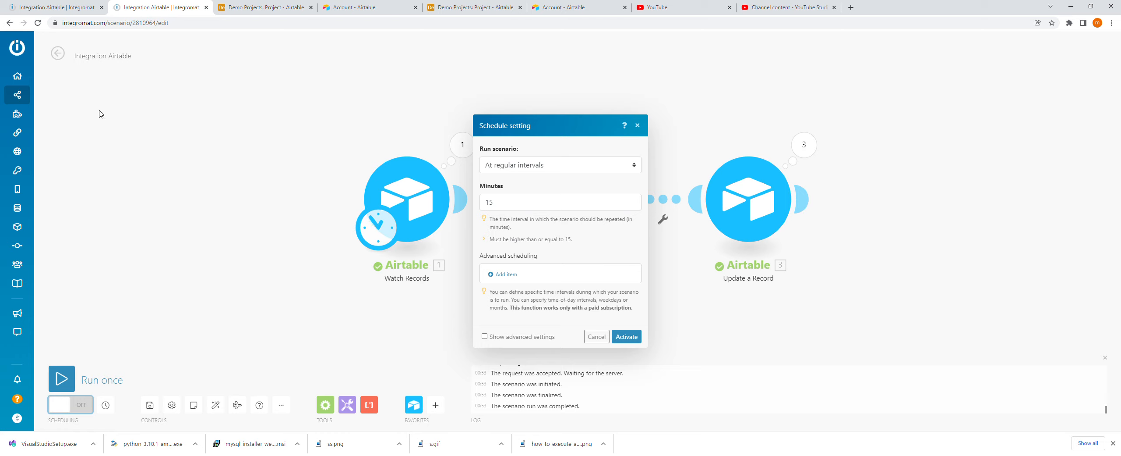
double_click(539, 202)
click(567, 189)
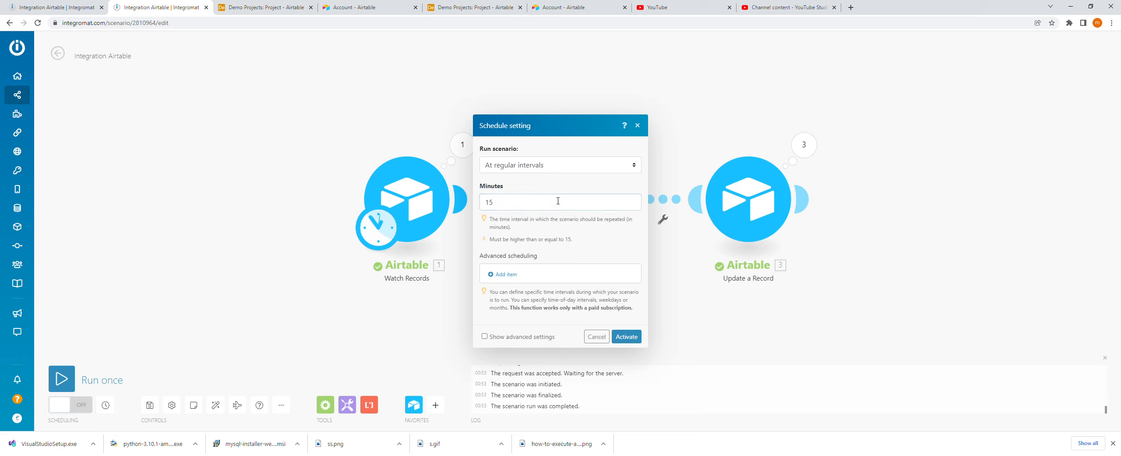
click(576, 171)
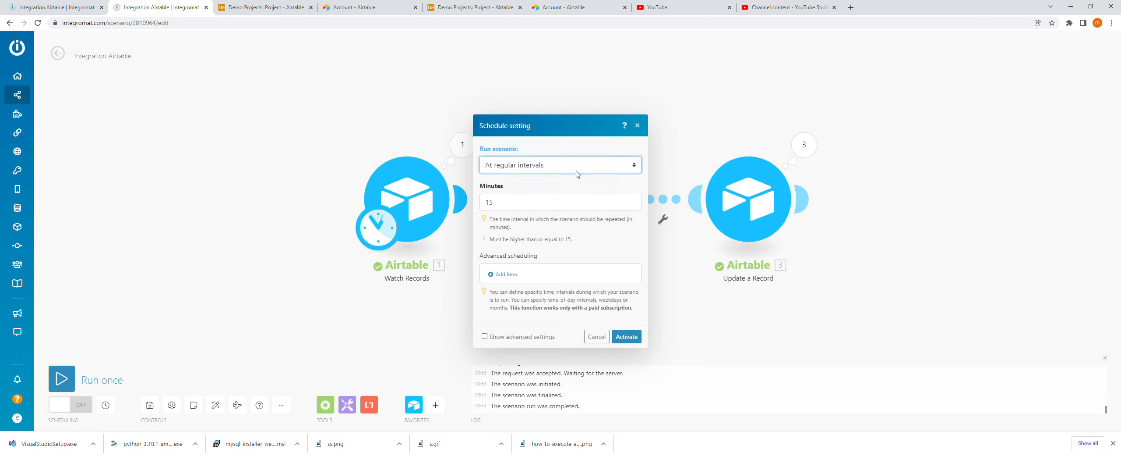
click(541, 208)
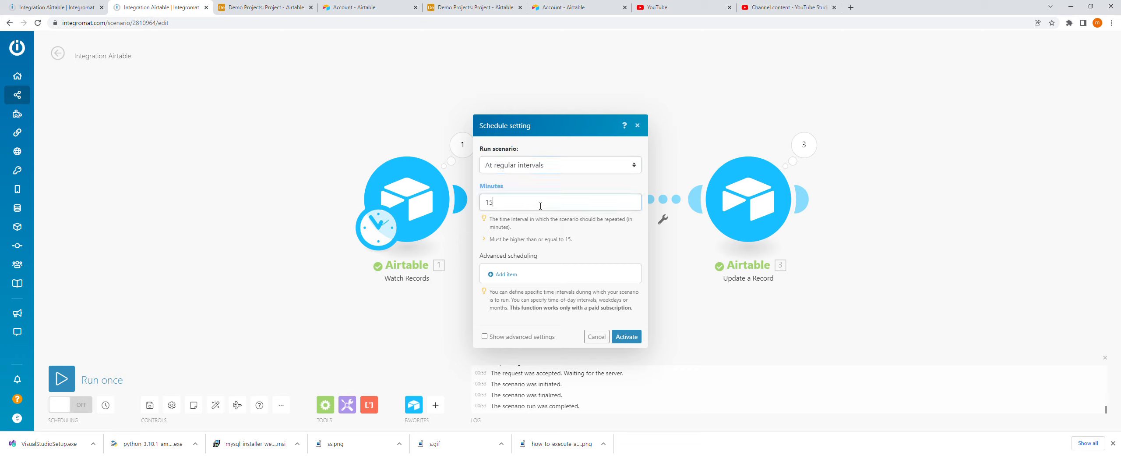
click(597, 336)
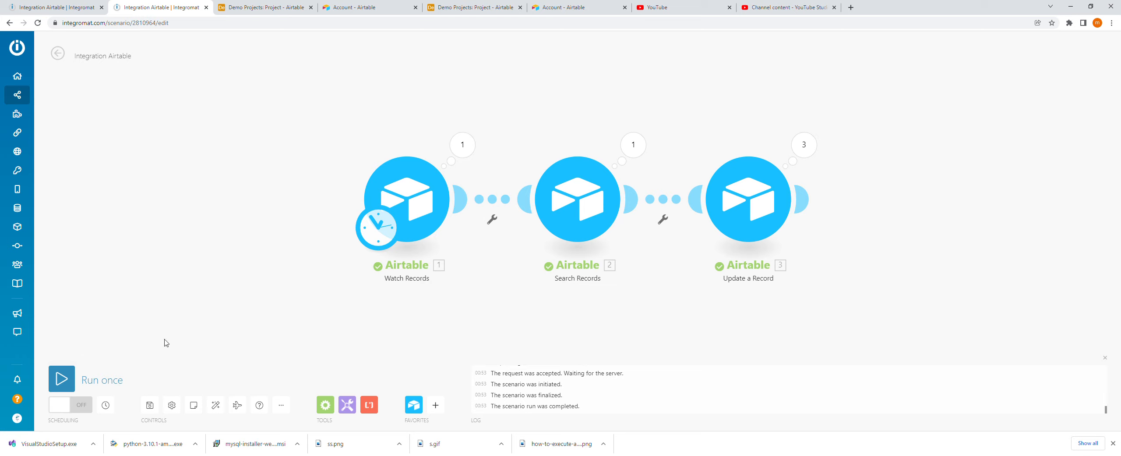
- Activate the scenario's schedule to run at regular intervals of 15 minutes
click(74, 404)
click(627, 336)
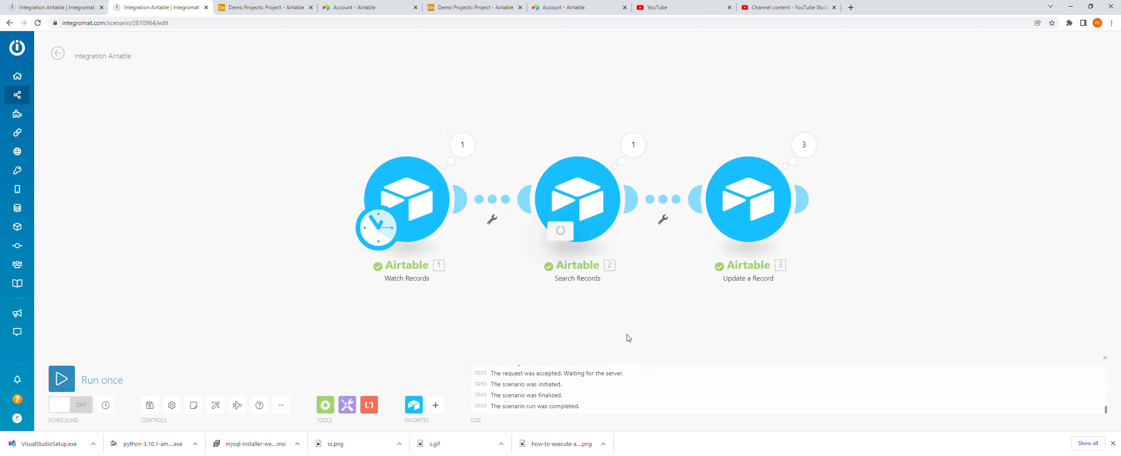
- Set the Communications project's Status to In progress in Airtable's Project table
click(262, 7)
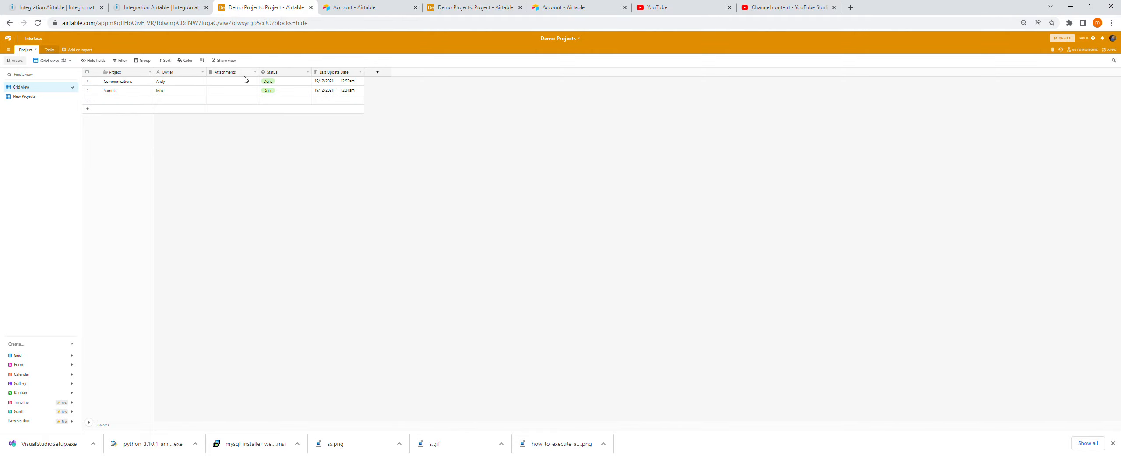
click(281, 81)
click(281, 81)
click(279, 119)
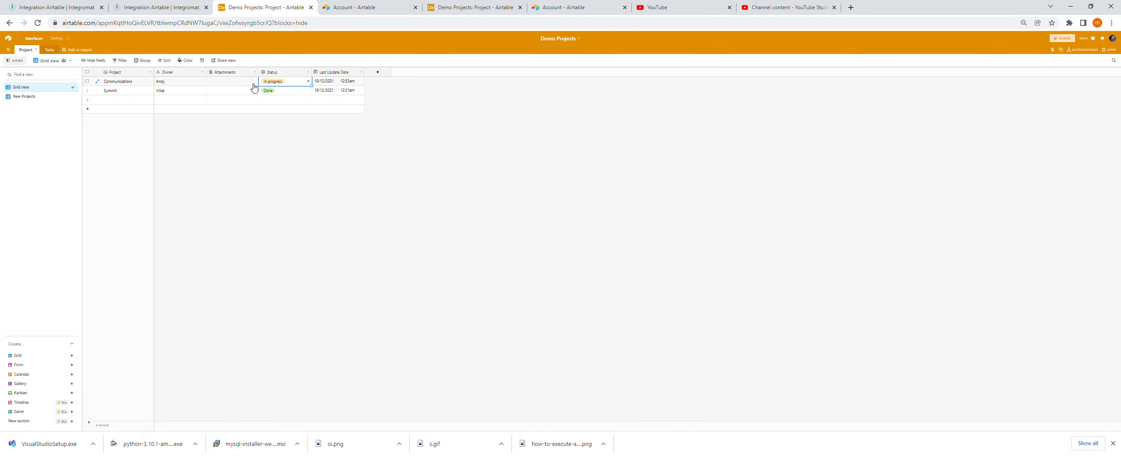